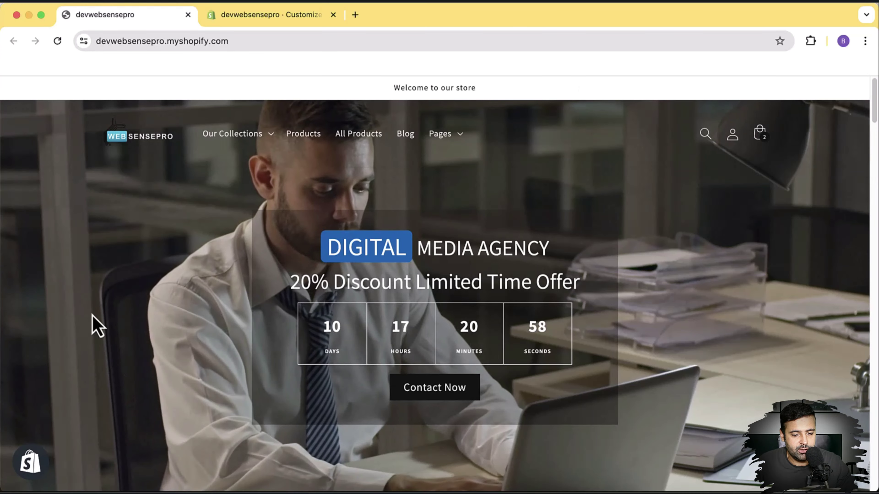
# Preview the Our Collections category menu on the live storefront
pyautogui.scroll(-2, 94, 320)
pyautogui.scroll(2, 94, 320)
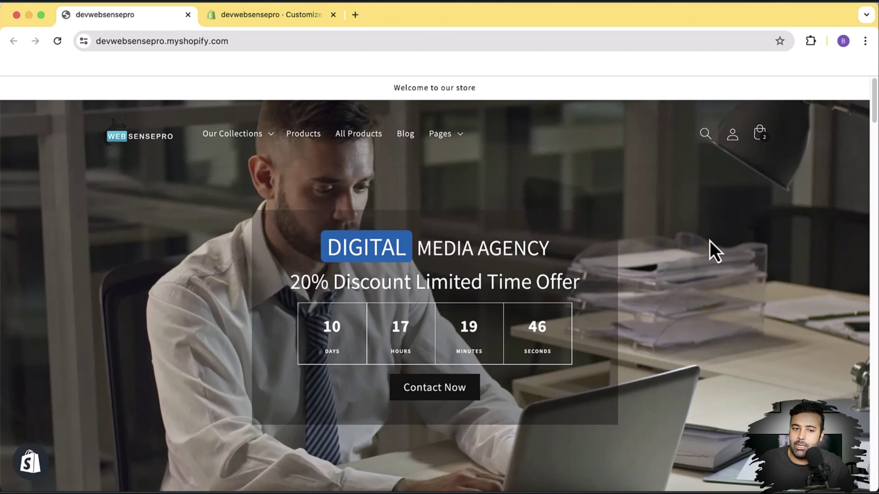
pyautogui.click(271, 142)
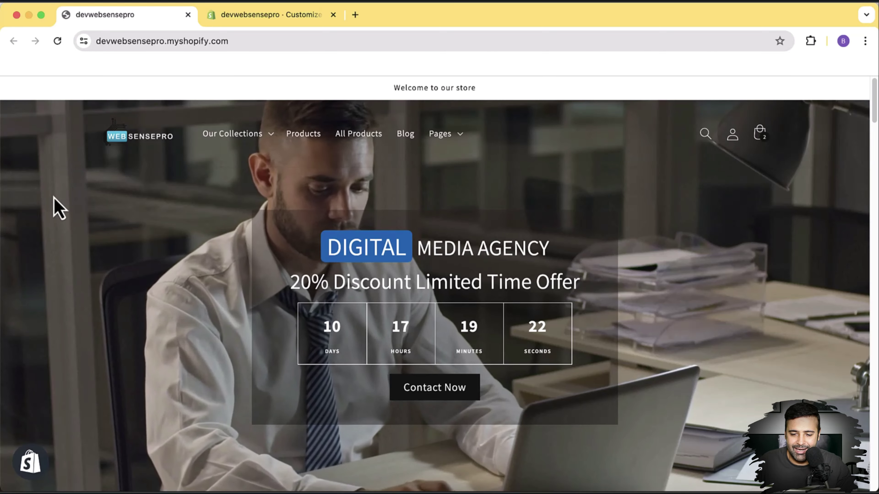
# Expand and collapse the first FAQ answer, then advance the feature carousel one slide
pyautogui.scroll(-1, 56, 256)
pyautogui.scroll(-20, 56, 256)
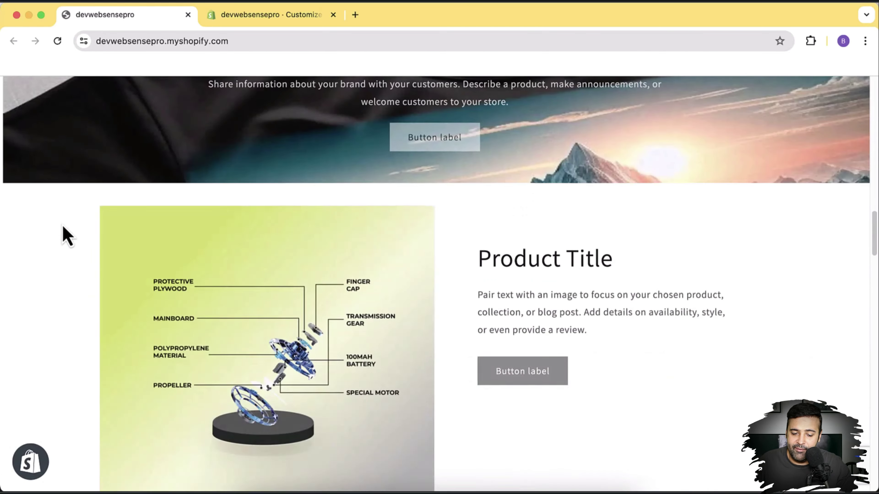
pyautogui.scroll(-15, 63, 227)
pyautogui.click(727, 199)
pyautogui.click(733, 197)
pyautogui.scroll(-4, 851, 381)
pyautogui.click(831, 294)
pyautogui.scroll(-15, 849, 184)
pyautogui.scroll(-3, 846, 179)
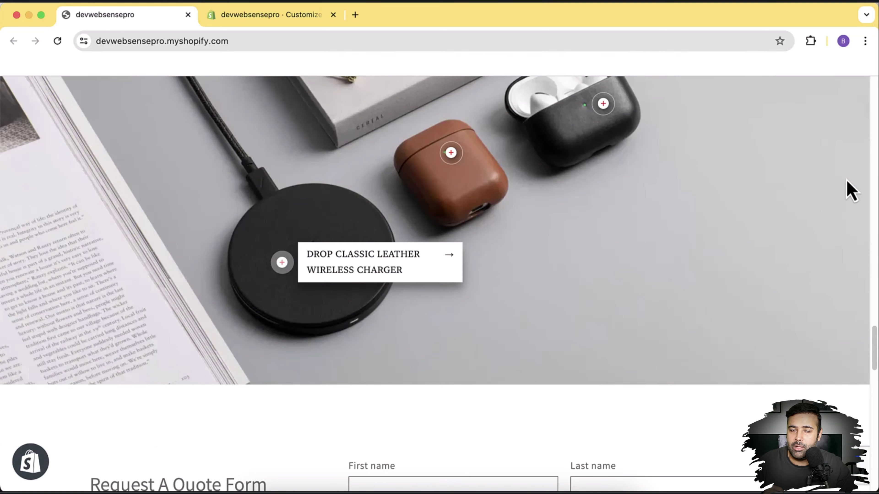
pyautogui.scroll(2, 292, 302)
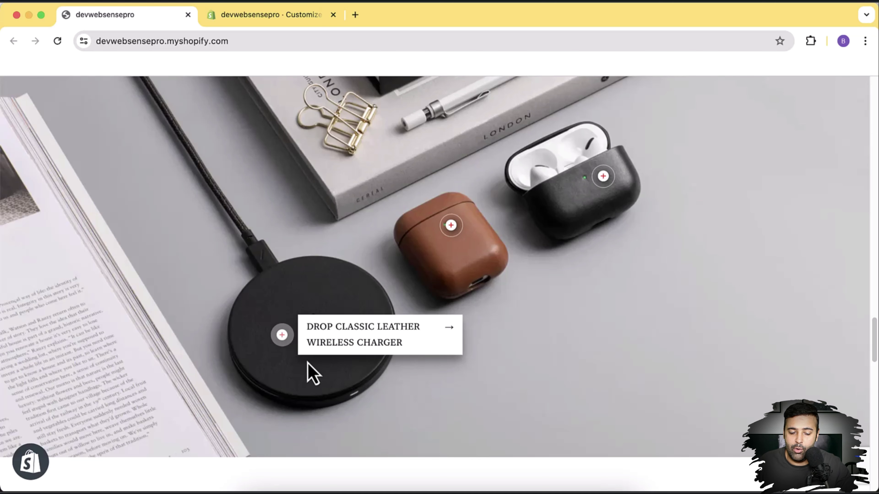
# Preview the Leather Case for AirPods, AirPods Pro and wireless charger product popups
pyautogui.click(451, 225)
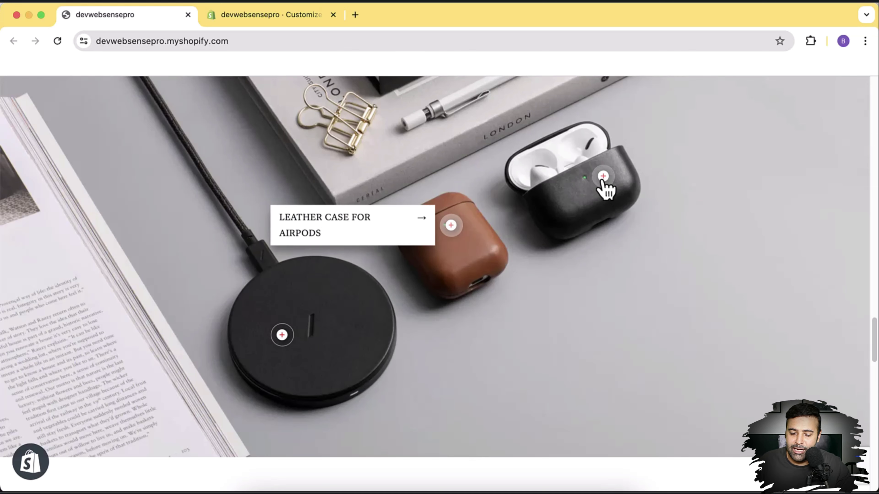
pyautogui.click(603, 177)
pyautogui.click(284, 336)
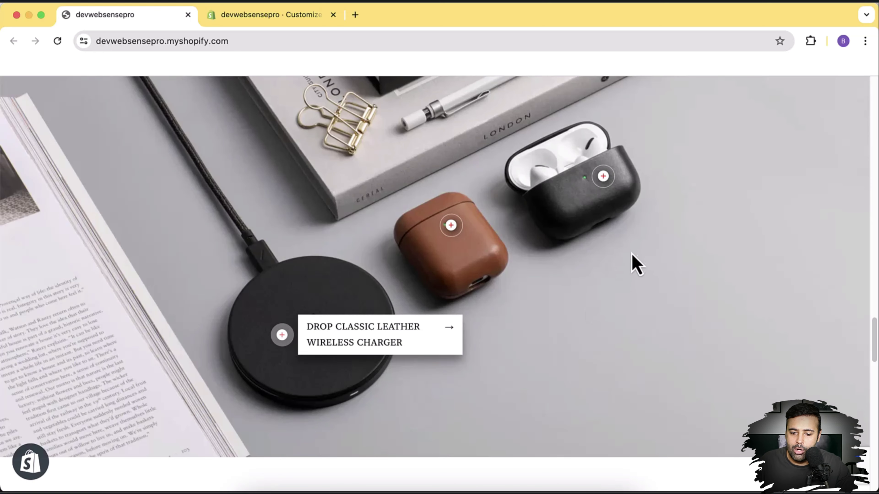
pyautogui.scroll(-15, 635, 266)
pyautogui.scroll(5, 708, 251)
pyautogui.scroll(-15, 477, 220)
pyautogui.scroll(-3, 797, 248)
pyautogui.scroll(20, 810, 284)
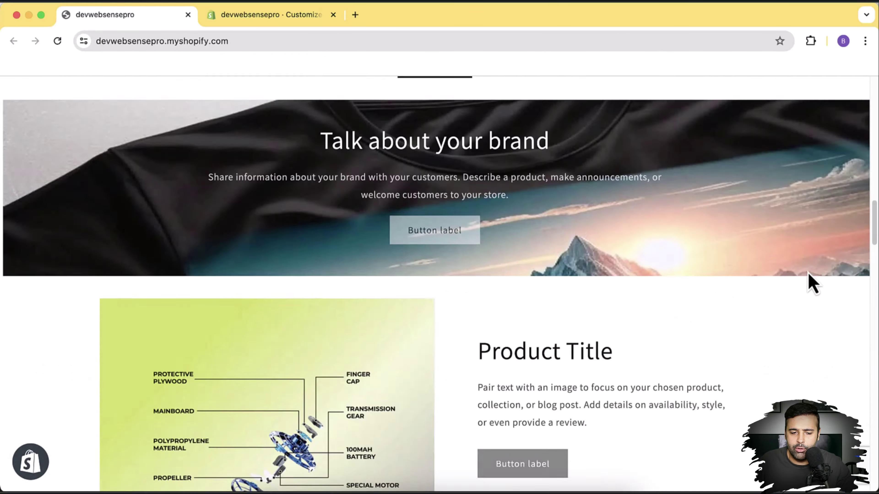
pyautogui.scroll(20, 810, 285)
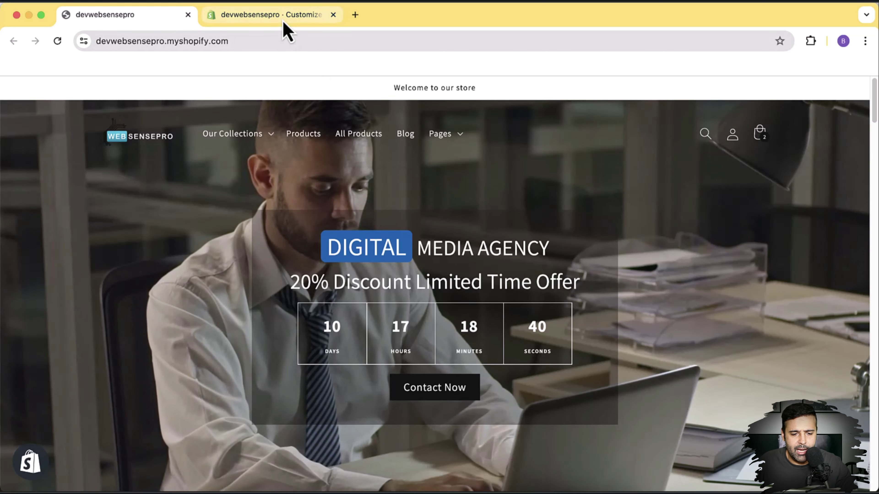
# Replace the Autoplay video hero's clip with 3121459-uhd_3840_2160_24fps
pyautogui.click(270, 15)
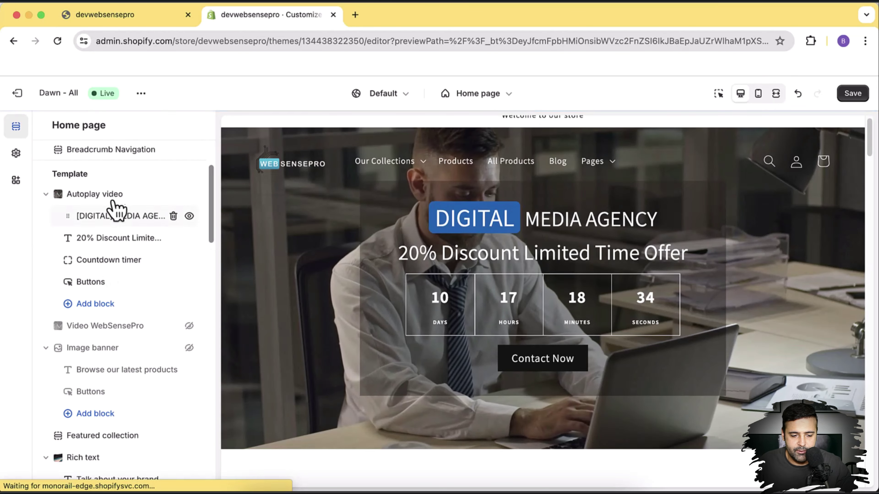
pyautogui.click(137, 208)
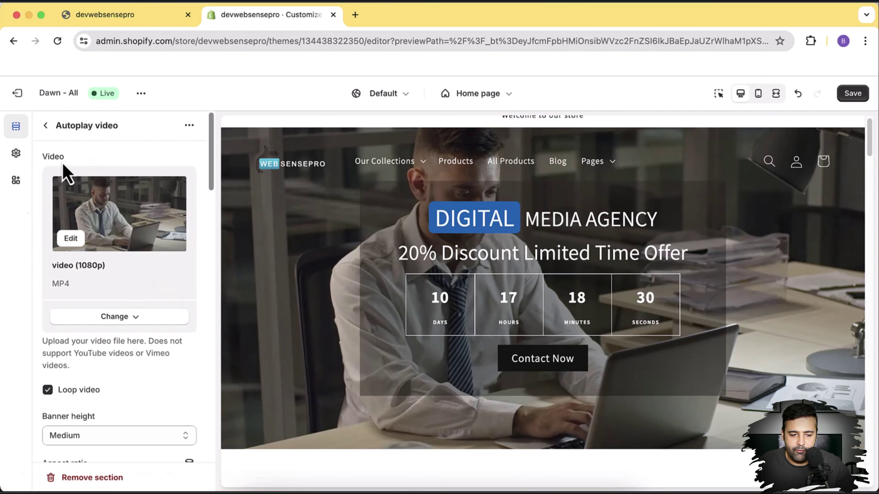
pyautogui.click(140, 324)
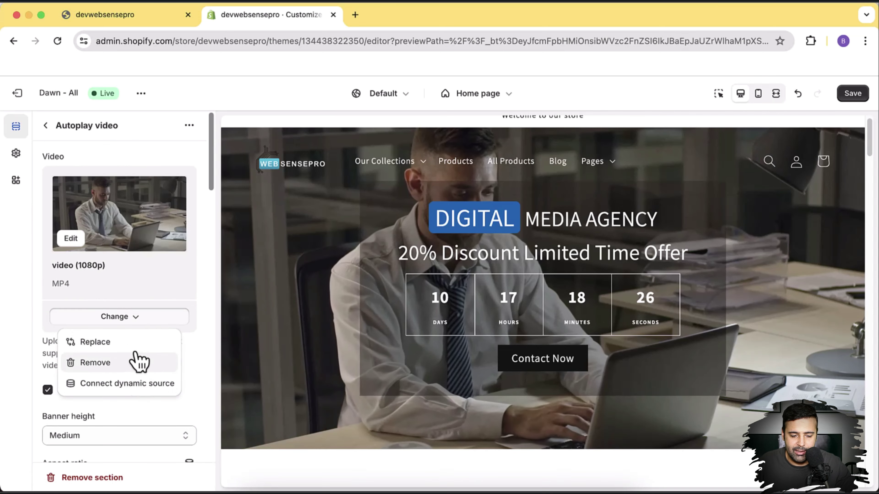
pyautogui.click(135, 343)
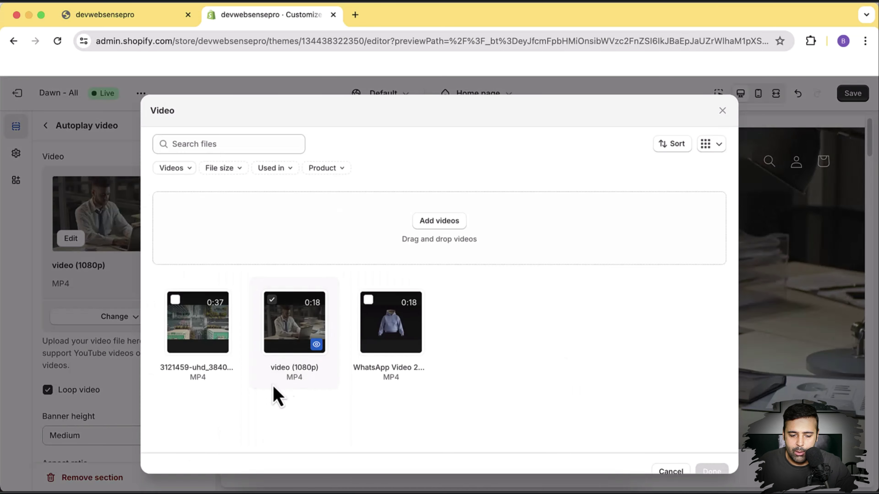
pyautogui.click(178, 314)
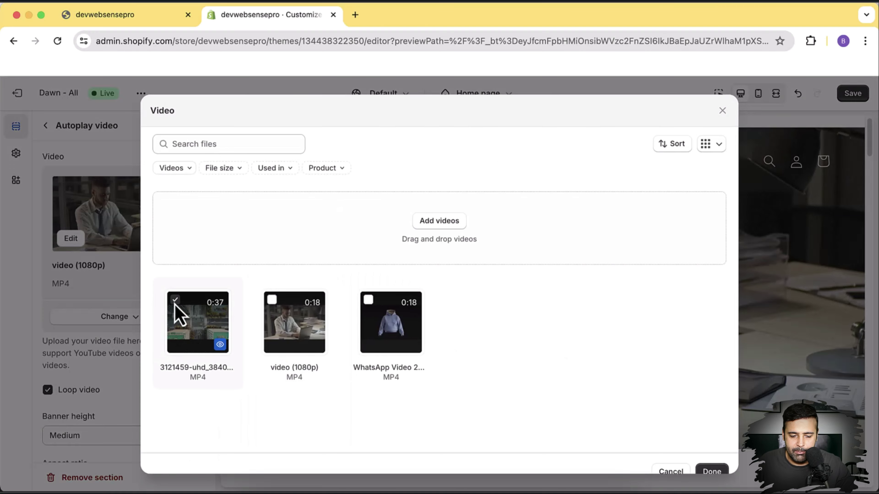
pyautogui.click(714, 473)
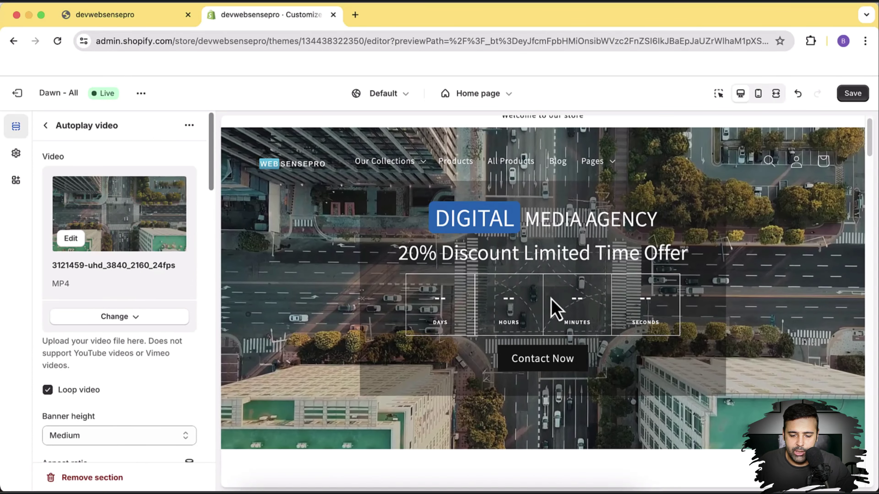
pyautogui.scroll(-3, 167, 202)
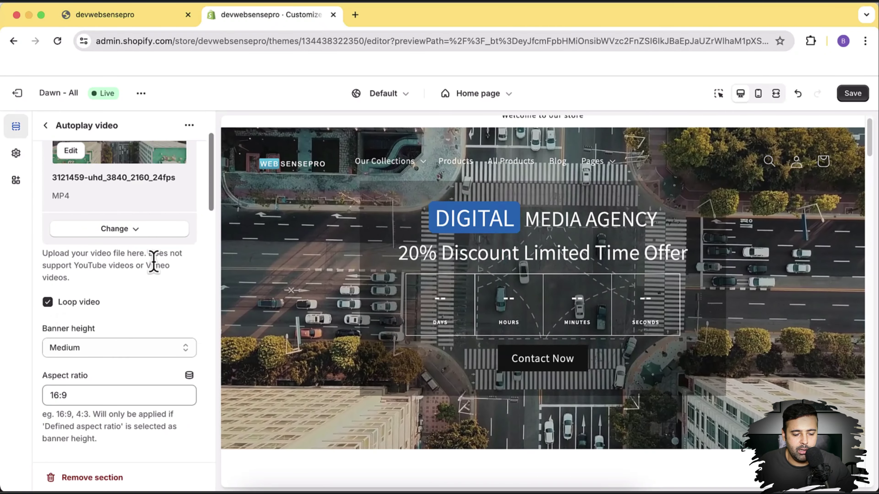
pyautogui.scroll(-2, 153, 261)
pyautogui.click(168, 307)
pyautogui.click(171, 309)
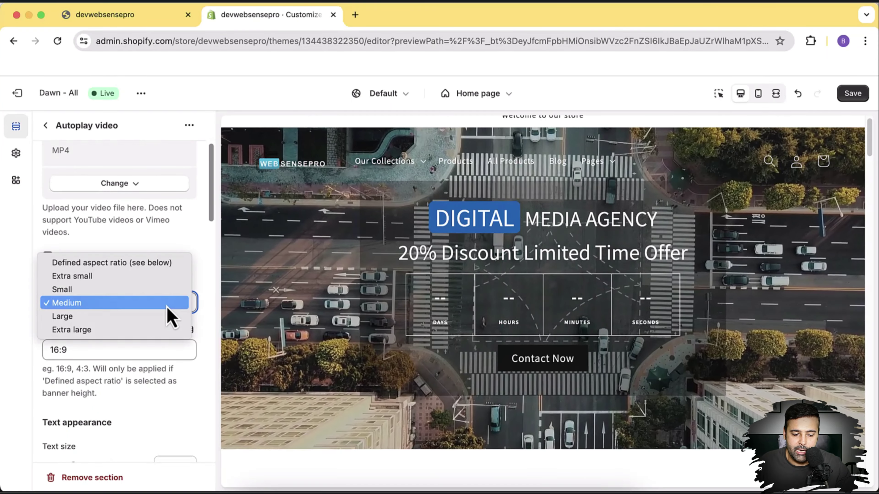
pyautogui.click(170, 317)
pyautogui.click(181, 303)
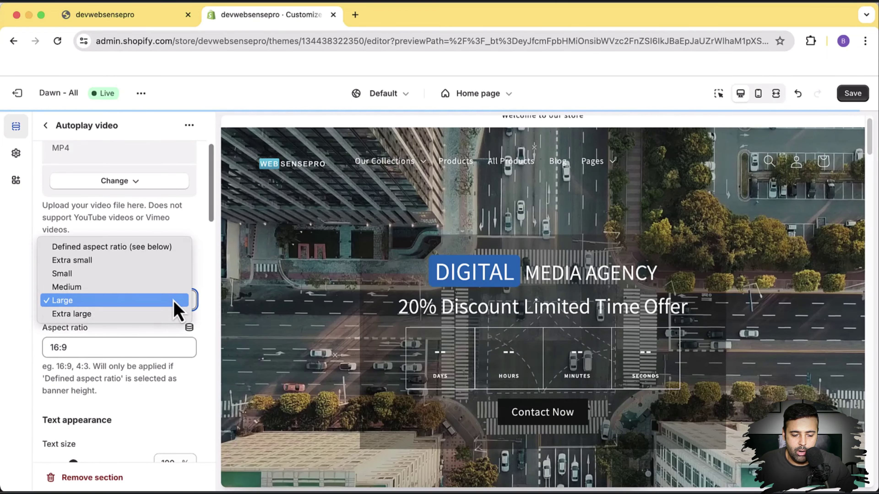
pyautogui.click(178, 273)
pyautogui.scroll(-1, 194, 269)
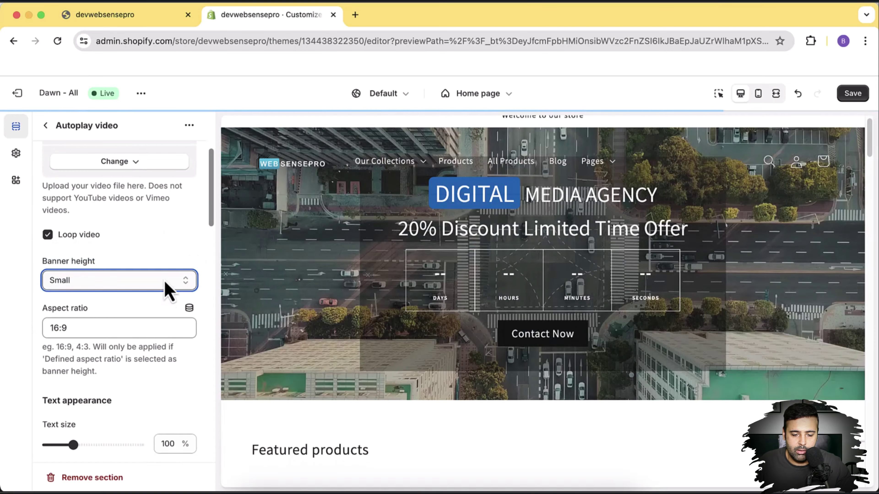
pyautogui.click(162, 290)
pyautogui.click(161, 294)
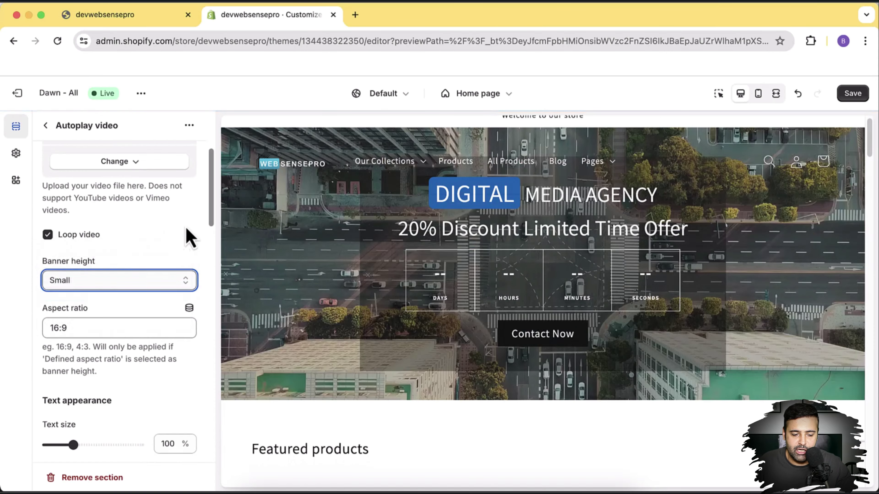
pyautogui.scroll(-1, 186, 247)
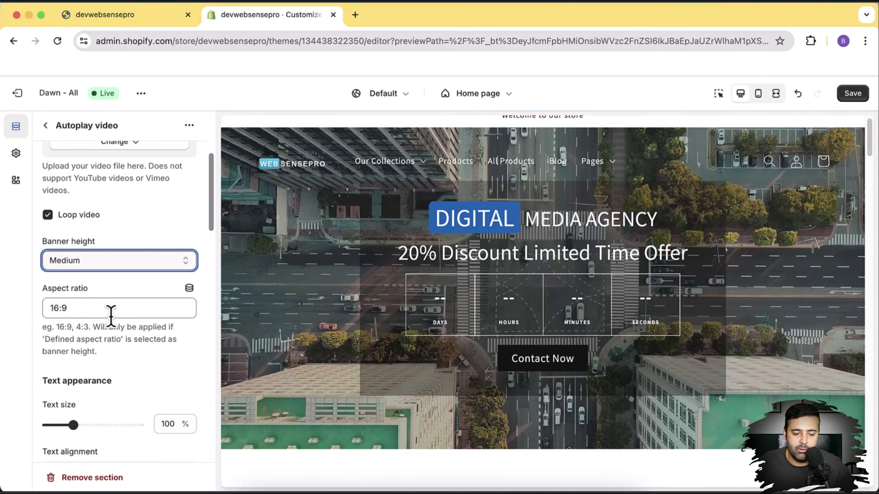
pyautogui.scroll(-10, 173, 257)
pyautogui.scroll(1, 98, 244)
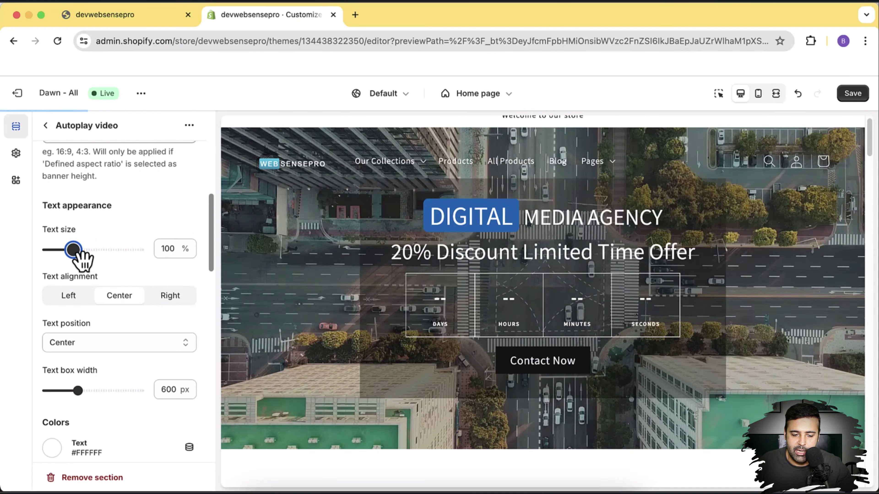
# Keep the hero text position centred
pyautogui.scroll(-1, 190, 331)
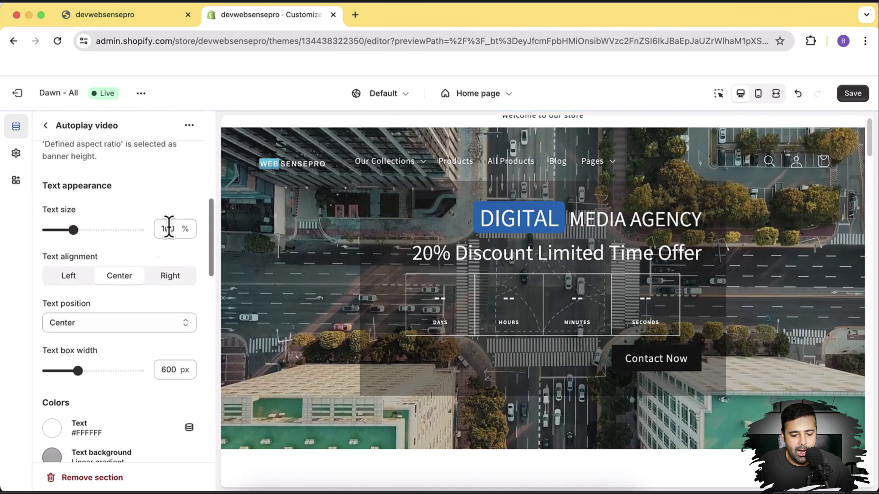
pyautogui.scroll(-4, 173, 225)
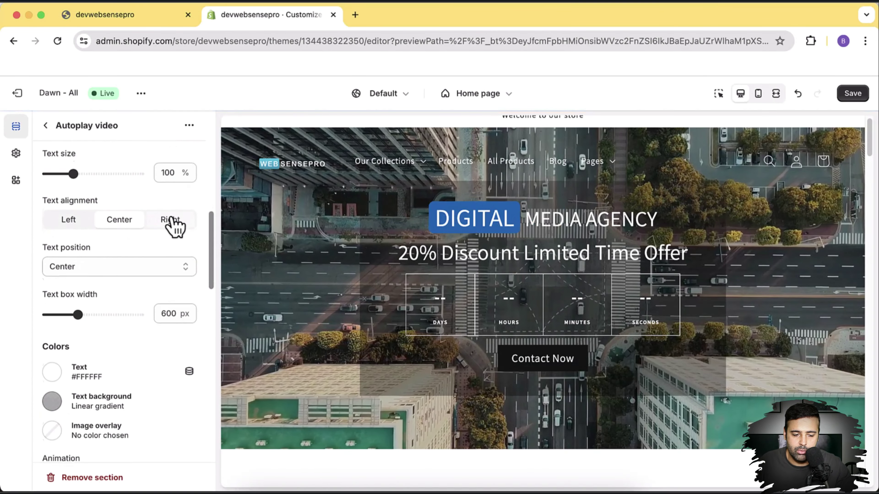
pyautogui.scroll(-1, 166, 255)
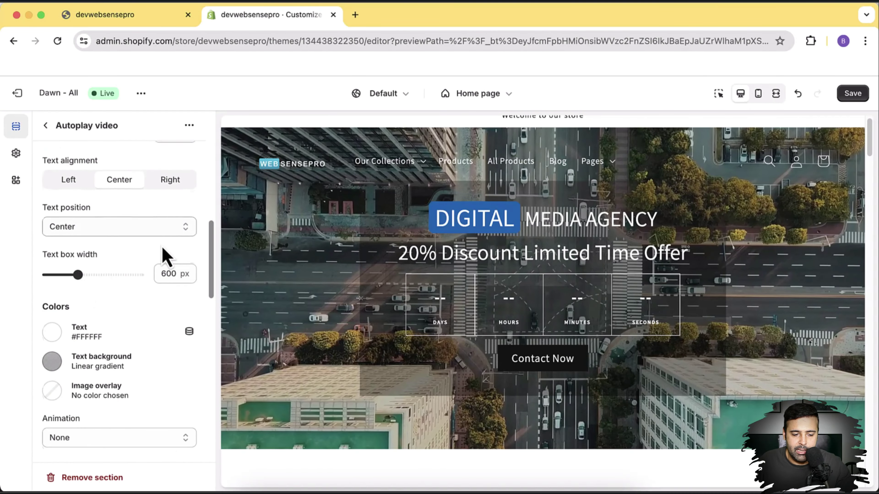
pyautogui.click(162, 231)
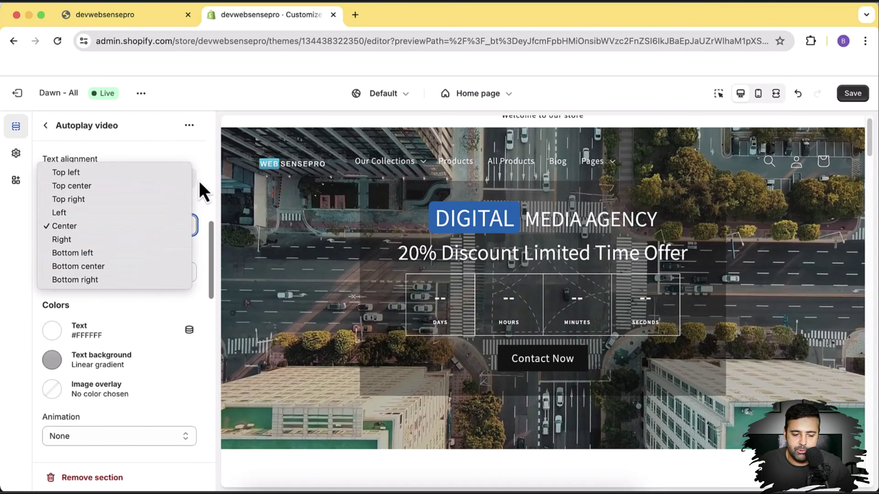
pyautogui.click(207, 270)
# Set the hero text colour to white #FFFFFF after briefly trying red
pyautogui.scroll(-5, 204, 267)
pyautogui.scroll(5, 196, 251)
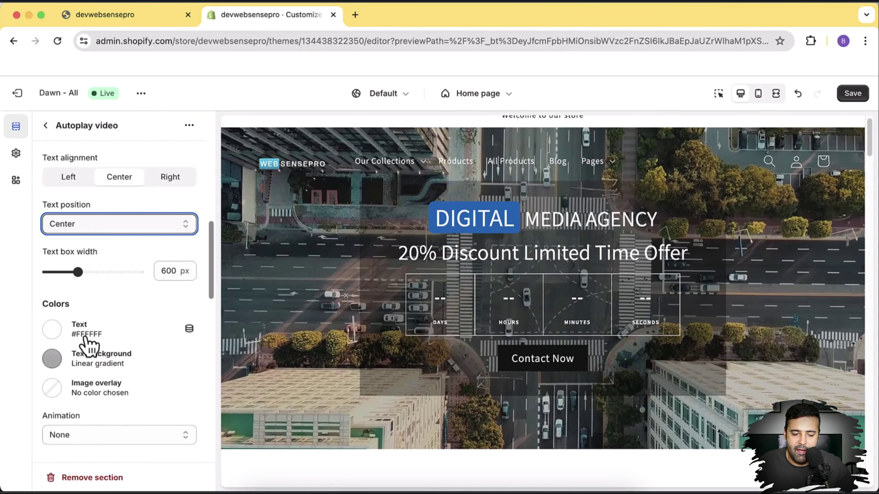
pyautogui.click(58, 336)
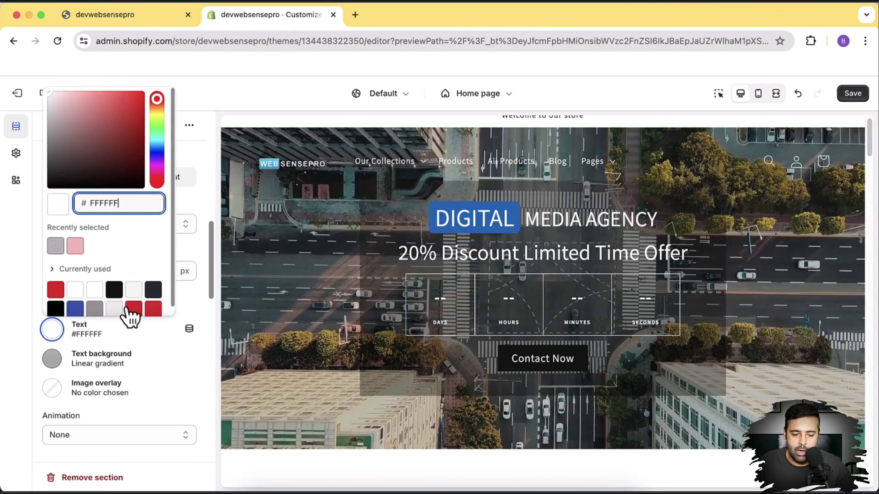
pyautogui.click(134, 308)
pyautogui.click(186, 255)
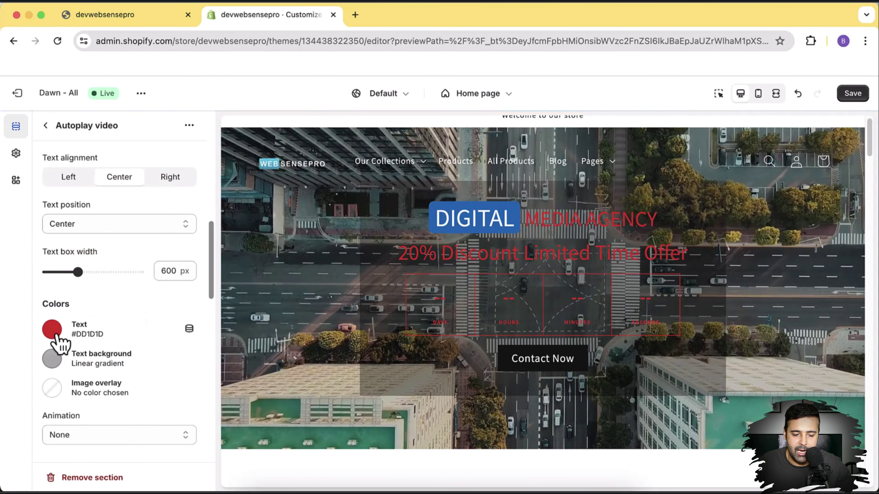
pyautogui.click(55, 336)
pyautogui.click(113, 290)
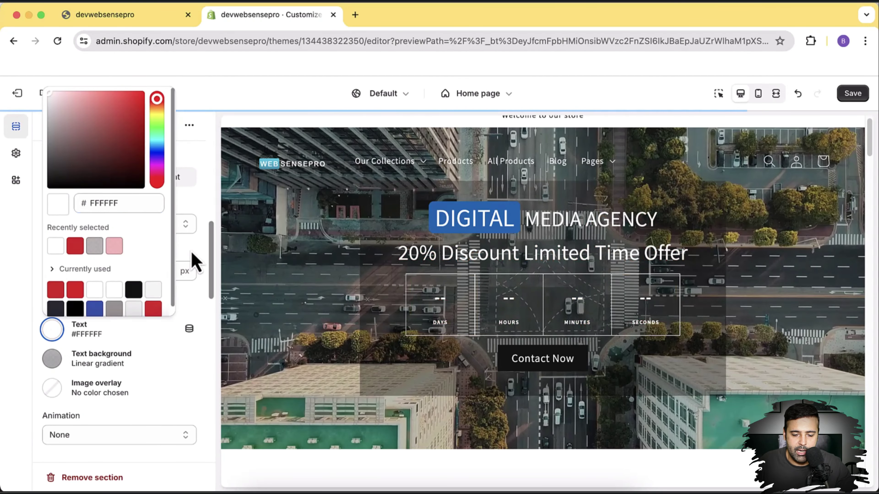
pyautogui.click(192, 254)
pyautogui.scroll(-3, 193, 262)
pyautogui.click(54, 260)
# Try a radial gradient for the hero text background, then return to linear
pyautogui.scroll(-5, 171, 333)
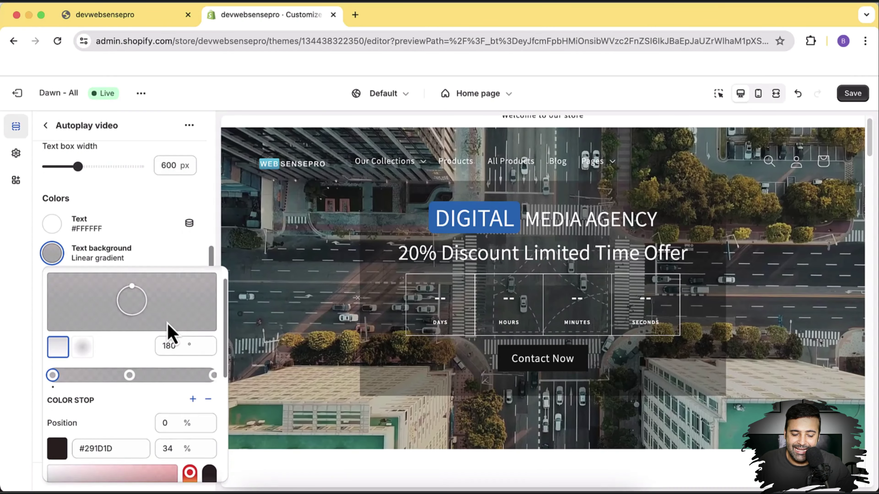
pyautogui.scroll(-3, 176, 322)
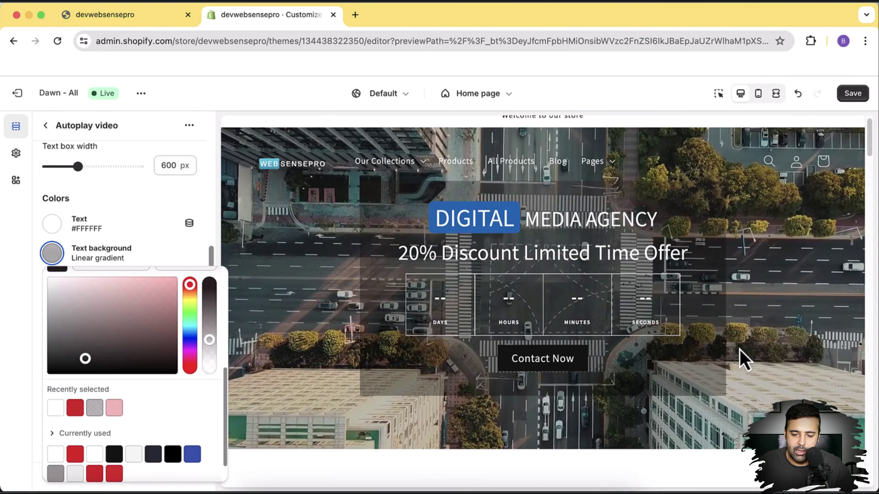
pyautogui.scroll(-1, 196, 388)
pyautogui.scroll(4, 204, 387)
pyautogui.scroll(4, 199, 347)
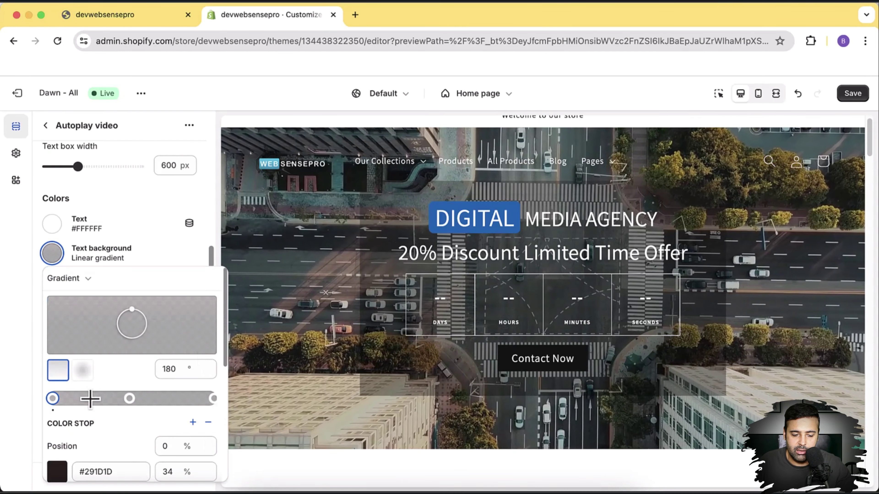
pyautogui.click(82, 375)
pyautogui.scroll(-1, 139, 362)
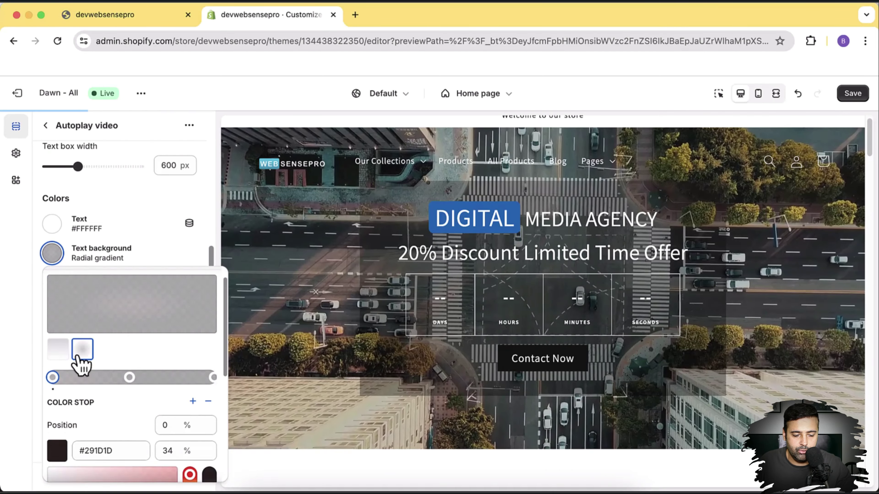
pyautogui.click(58, 351)
# Try a red stop in the text background gradient
pyautogui.scroll(-3, 186, 359)
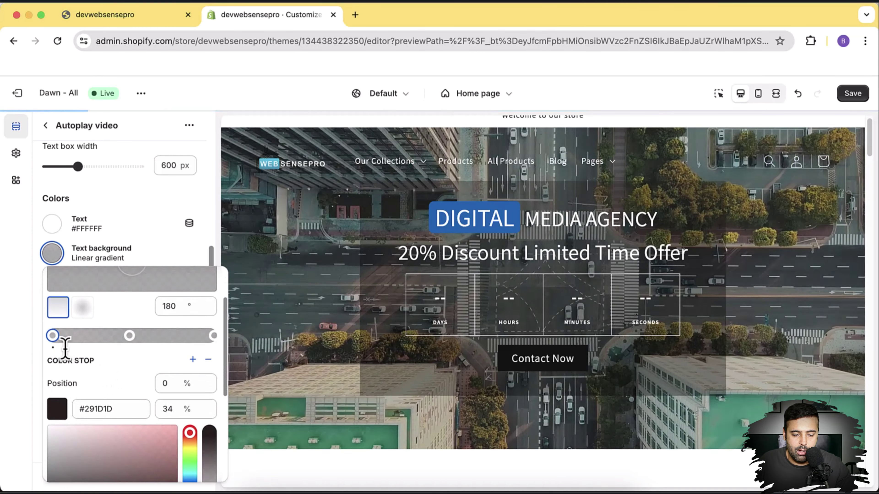
pyautogui.scroll(-3, 153, 364)
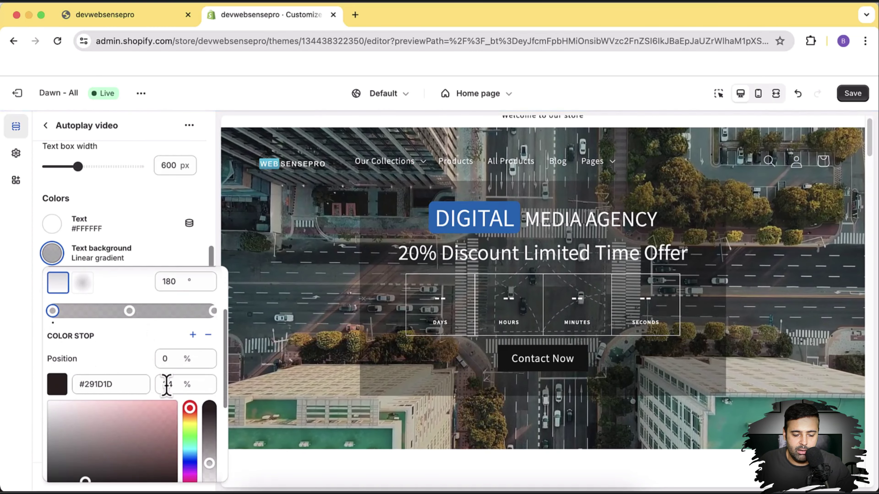
pyautogui.scroll(-3, 174, 391)
pyautogui.click(75, 441)
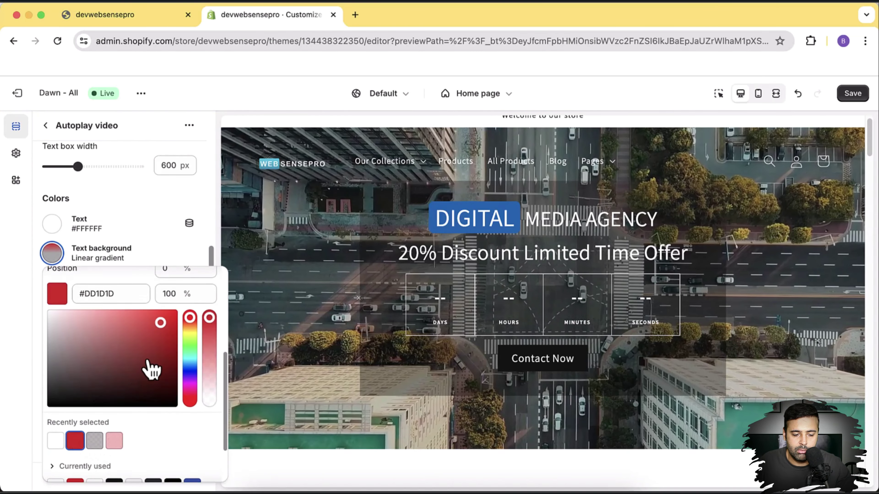
pyautogui.scroll(3, 157, 379)
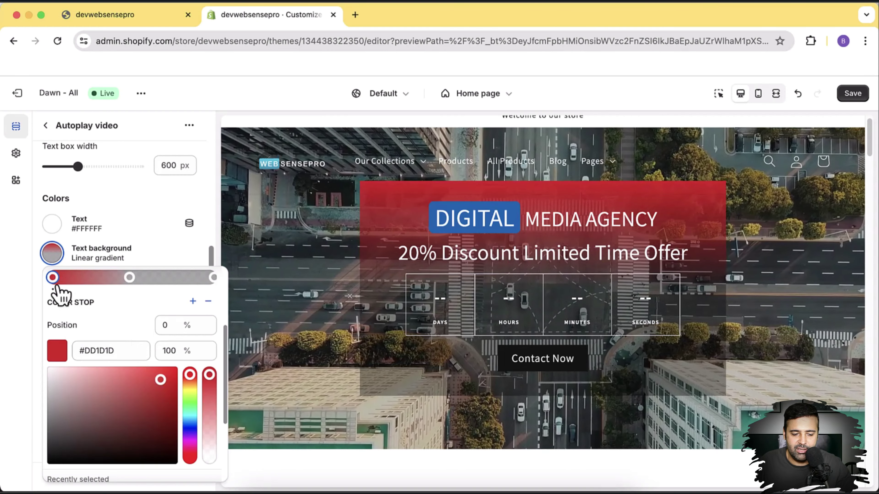
pyautogui.scroll(-1, 133, 315)
pyautogui.scroll(-5, 170, 339)
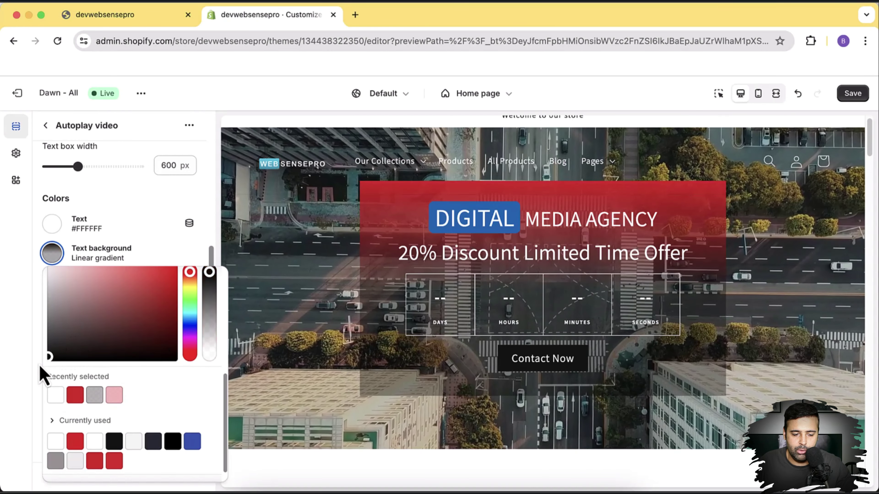
pyautogui.click(41, 362)
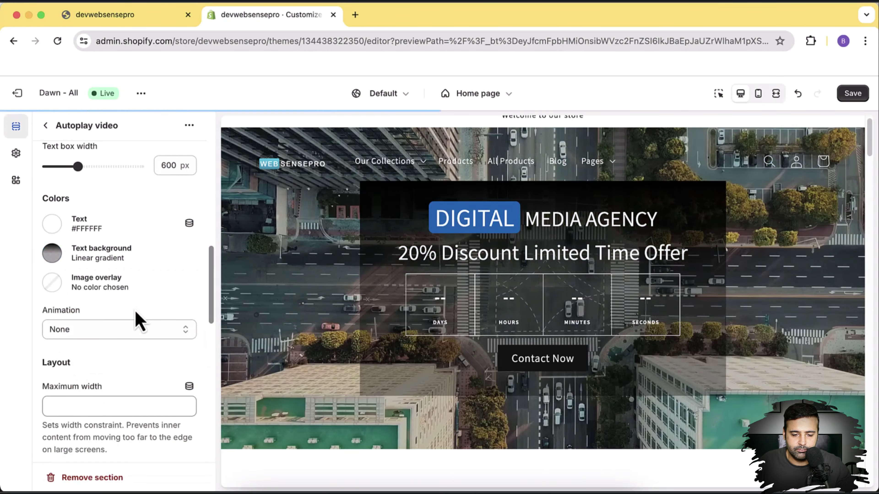
# Lower the black gradient stop's opacity for a faint translucent text panel
pyautogui.scroll(2, 163, 313)
pyautogui.click(54, 277)
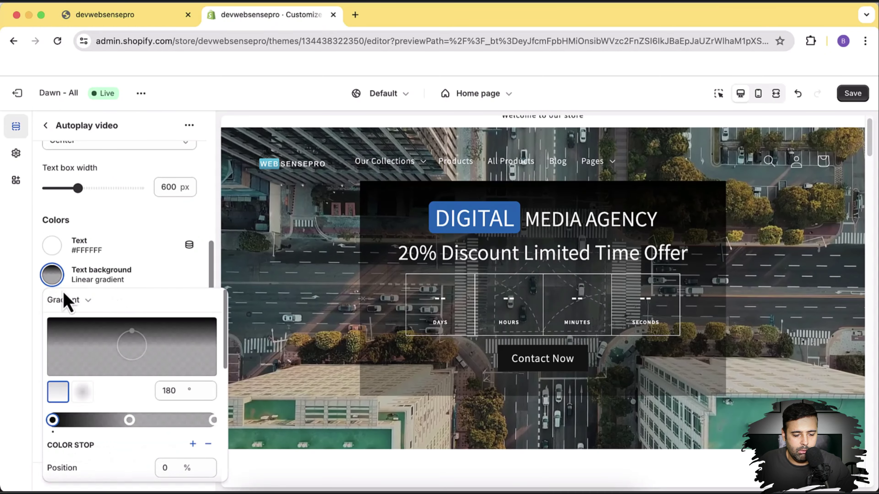
pyautogui.scroll(-6, 152, 334)
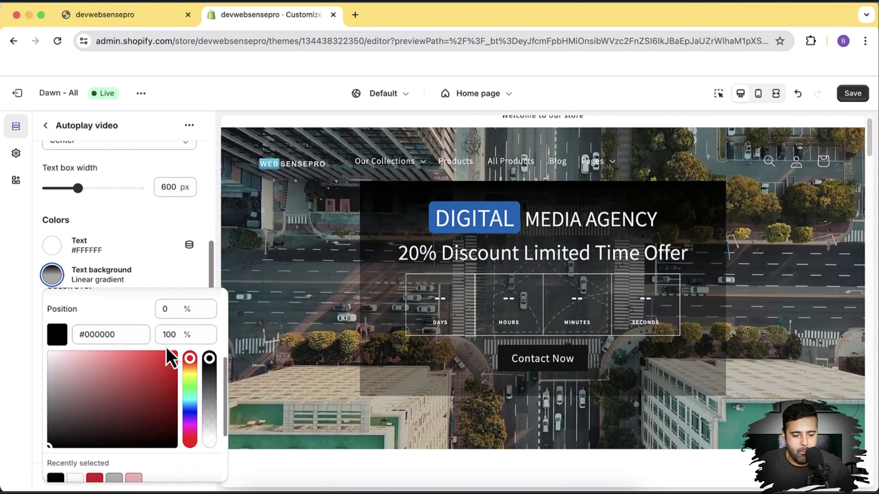
pyautogui.click(207, 338)
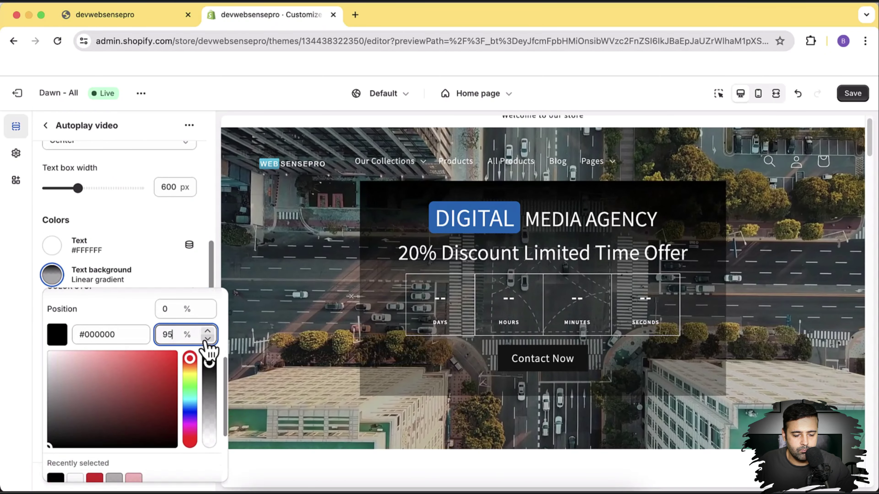
pyautogui.moveTo(210, 368); pyautogui.dragTo(211, 407)
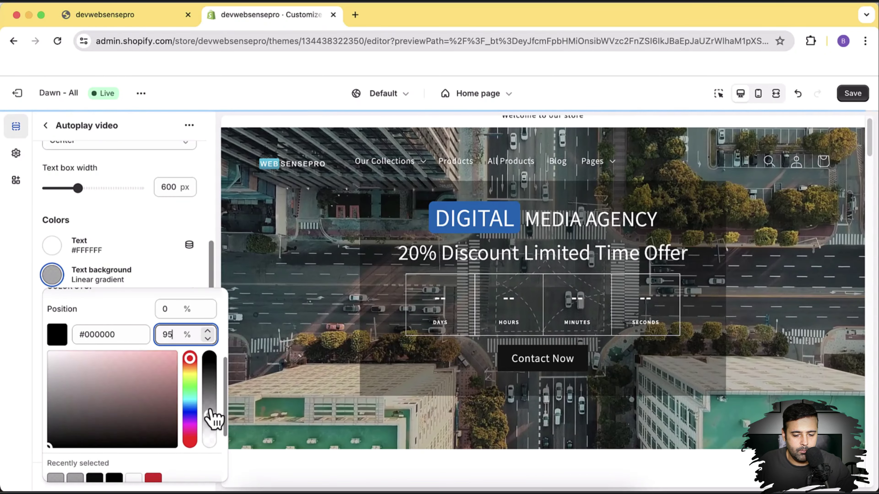
pyautogui.click(143, 281)
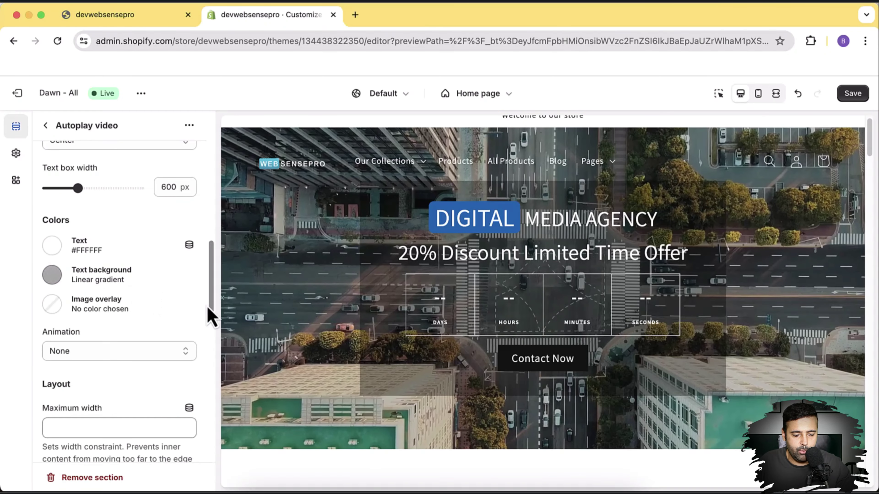
pyautogui.scroll(-5, 204, 319)
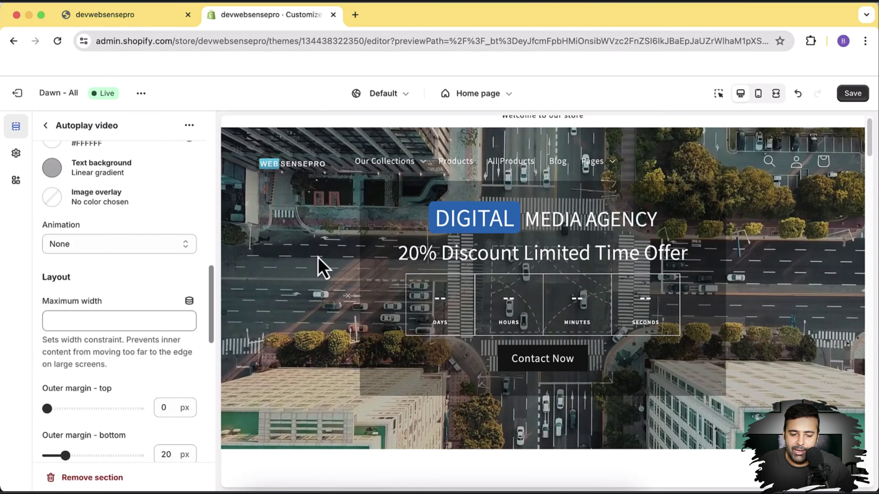
# Apply the Fade-in left animation to the hero and save the theme
pyautogui.click(127, 247)
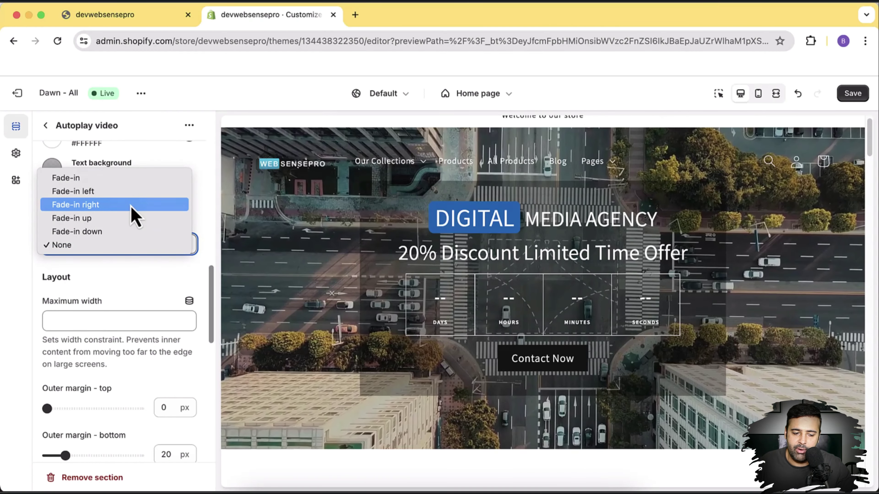
pyautogui.click(201, 216)
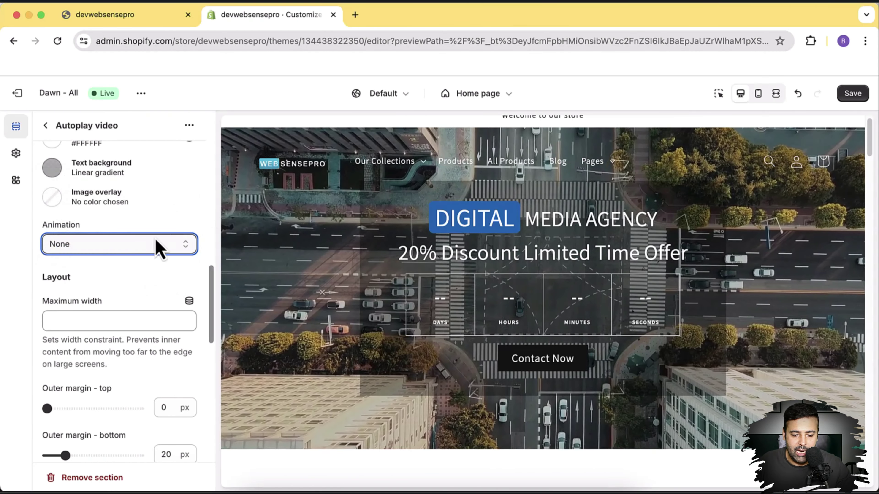
pyautogui.click(148, 247)
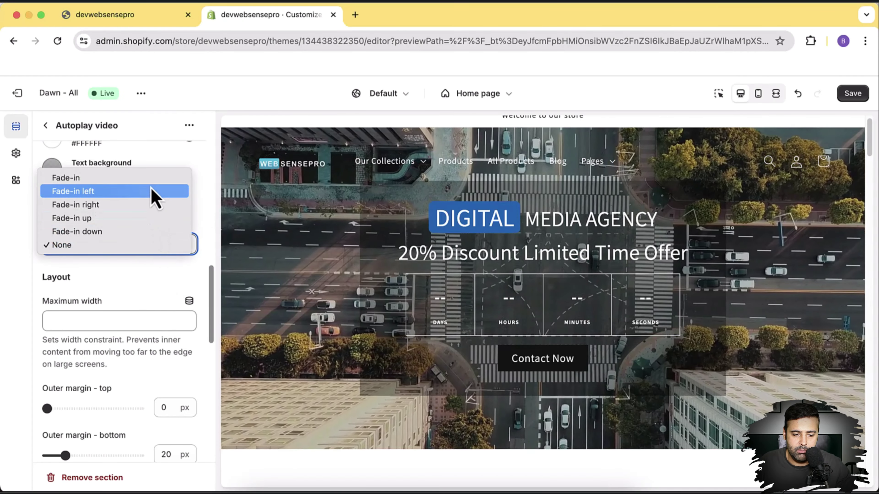
pyautogui.click(154, 193)
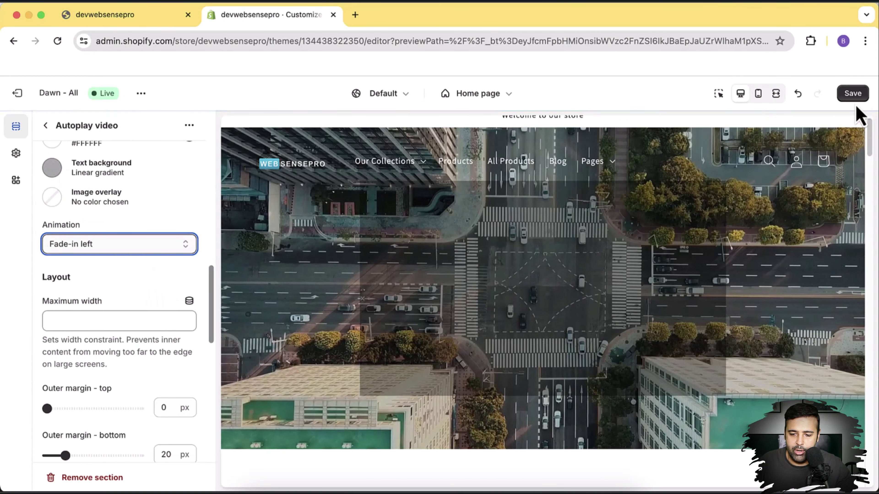
pyautogui.click(852, 97)
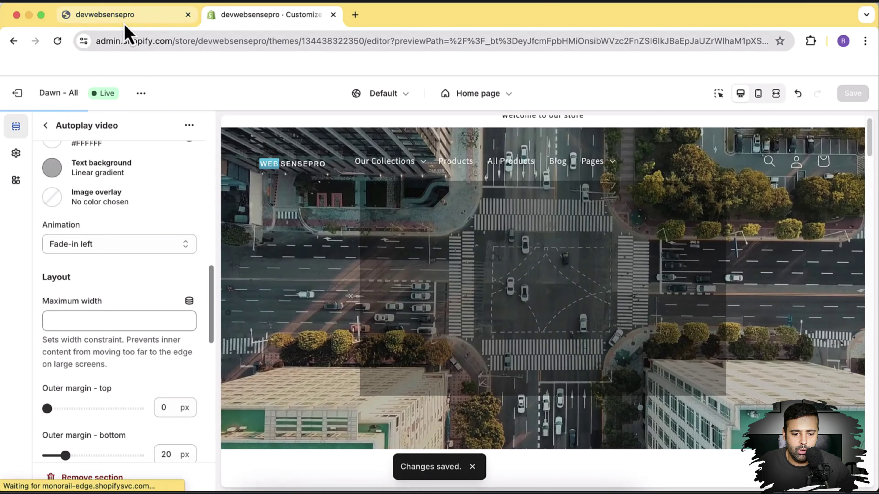
pyautogui.click(123, 21)
# Reload the live storefront to view the saved video hero and countdown
pyautogui.click(57, 40)
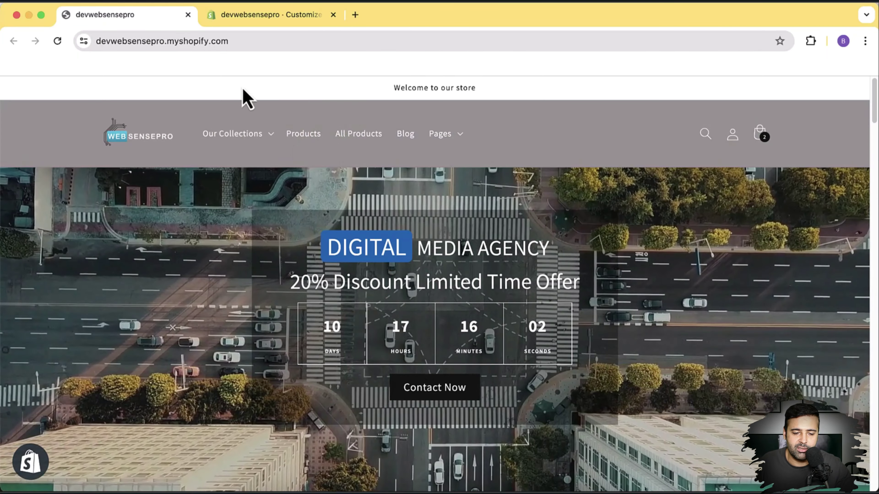
# Change the hero's animation from Fade-in left back to None
pyautogui.click(247, 15)
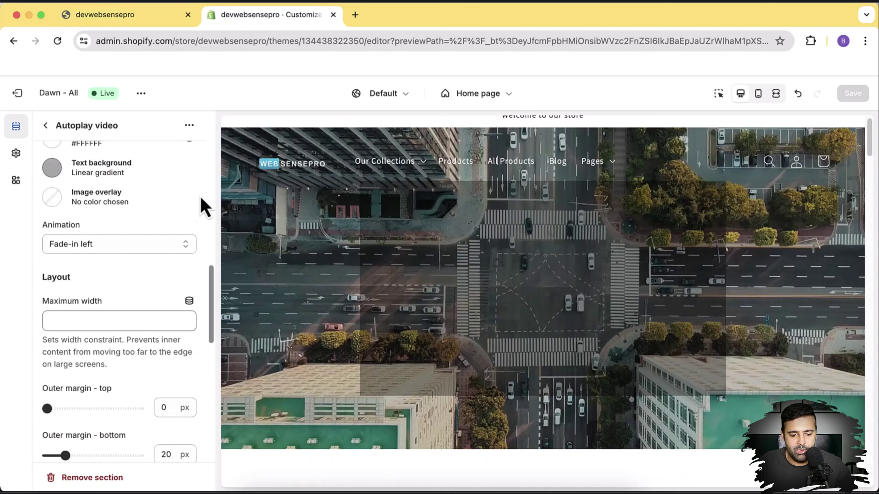
pyautogui.scroll(-2, 187, 181)
pyautogui.scroll(6, 183, 191)
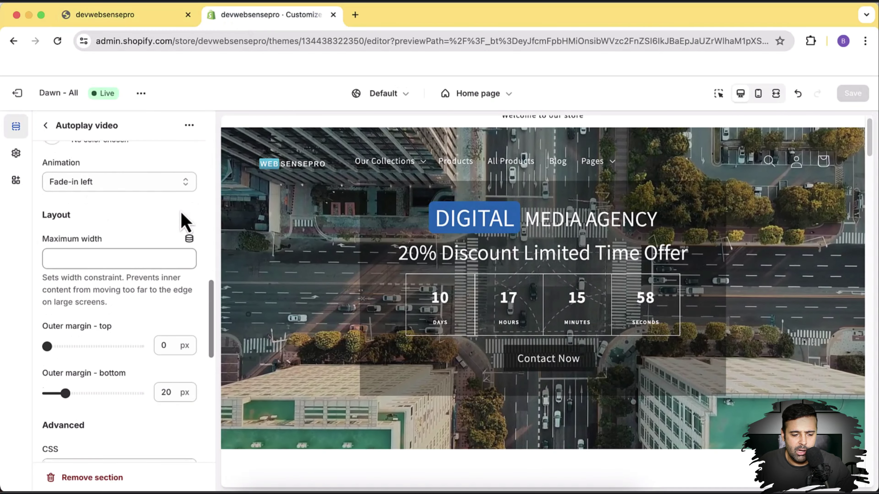
pyautogui.click(136, 292)
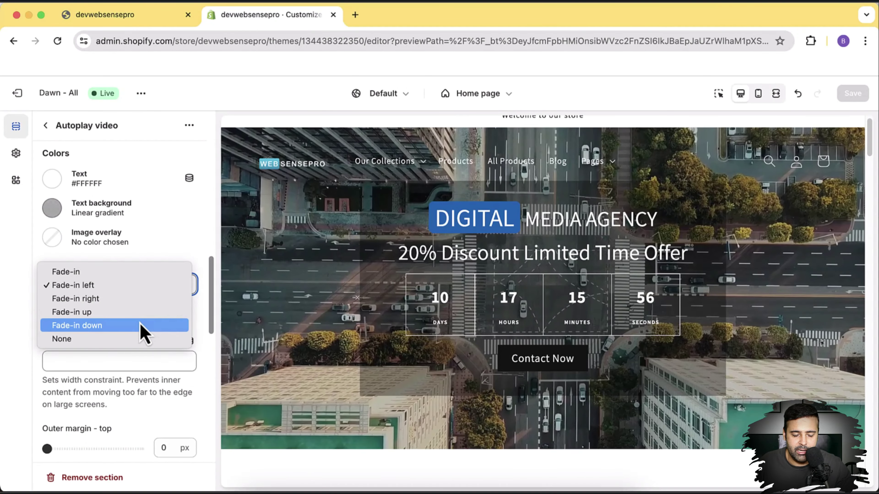
pyautogui.click(139, 338)
pyautogui.scroll(-3, 176, 255)
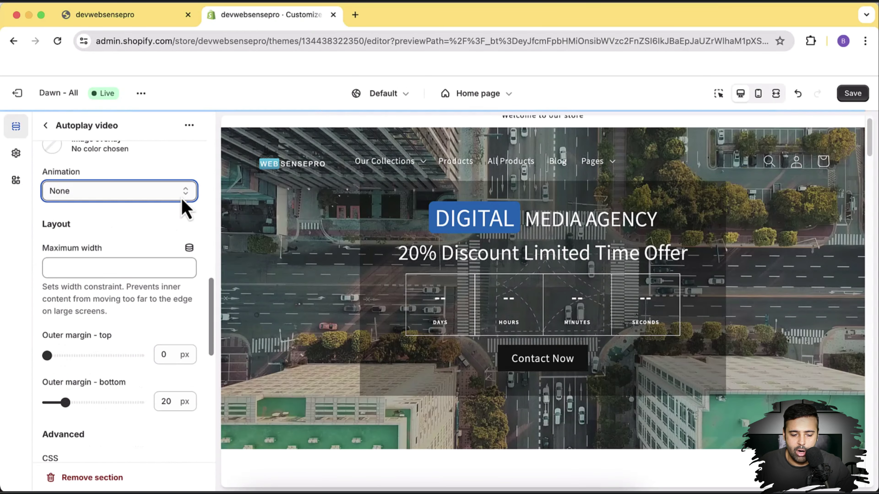
pyautogui.scroll(-1, 182, 203)
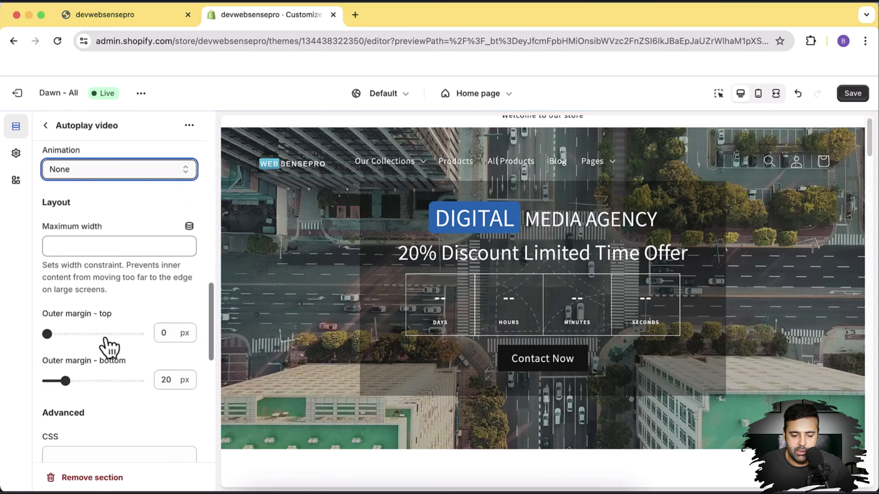
pyautogui.scroll(-8, 110, 342)
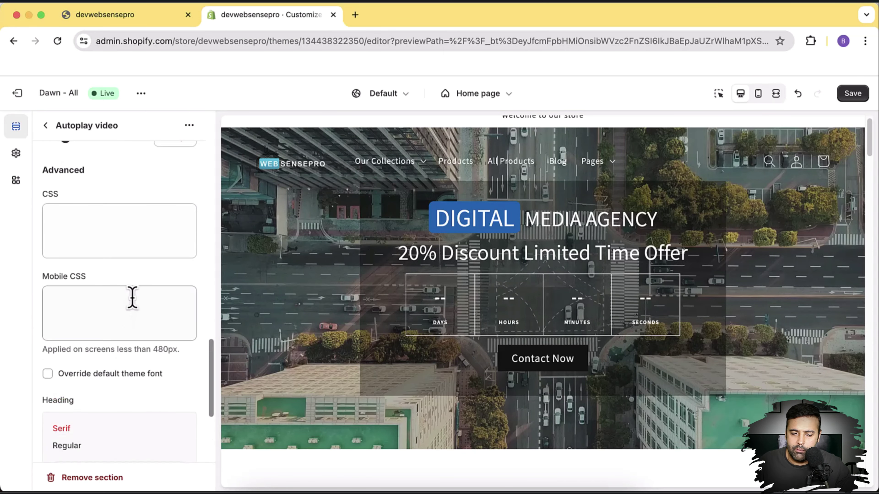
pyautogui.scroll(1, 132, 298)
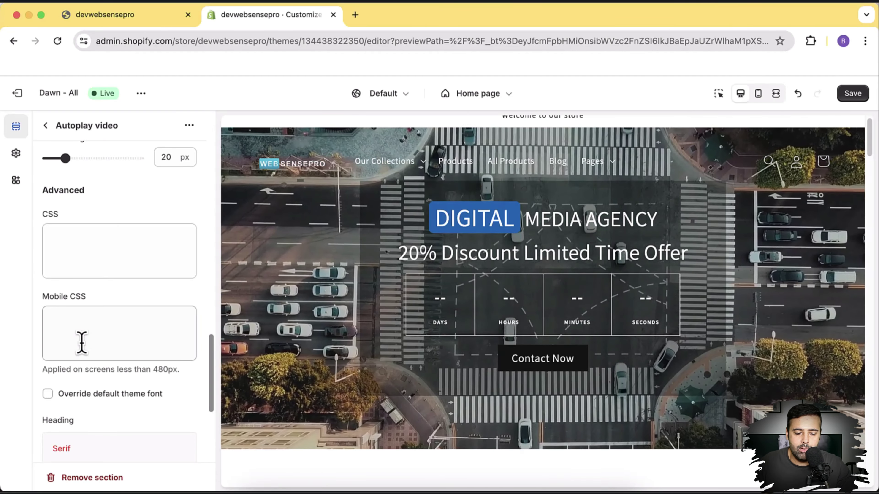
# Return to the home page section list and browse the block picker without adding anything
pyautogui.scroll(-5, 148, 310)
pyautogui.scroll(15, 181, 310)
pyautogui.scroll(5, 179, 305)
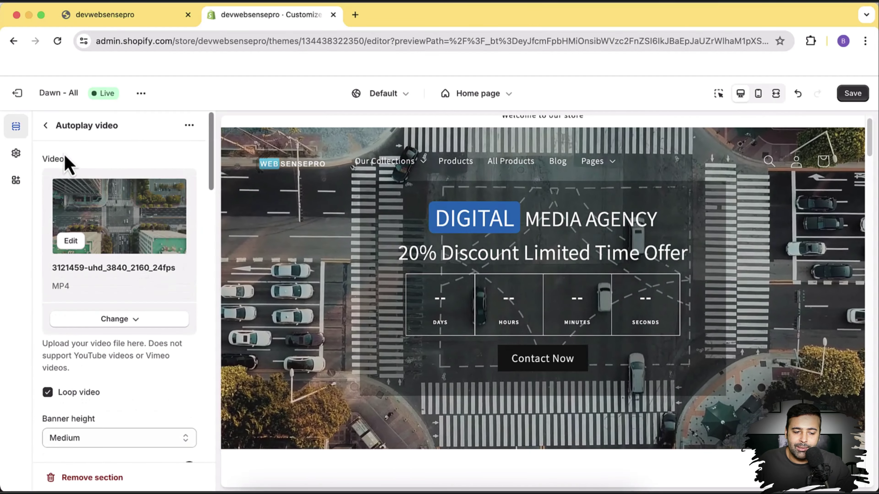
pyautogui.press('Escape')
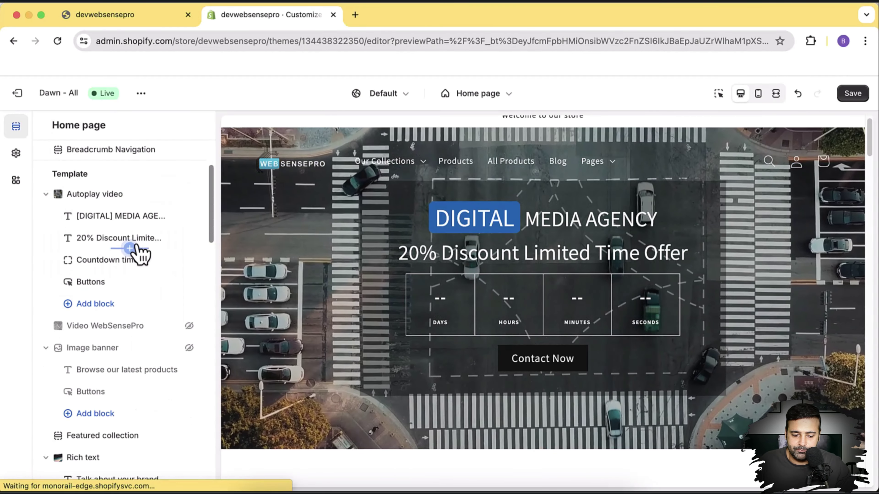
pyautogui.click(125, 308)
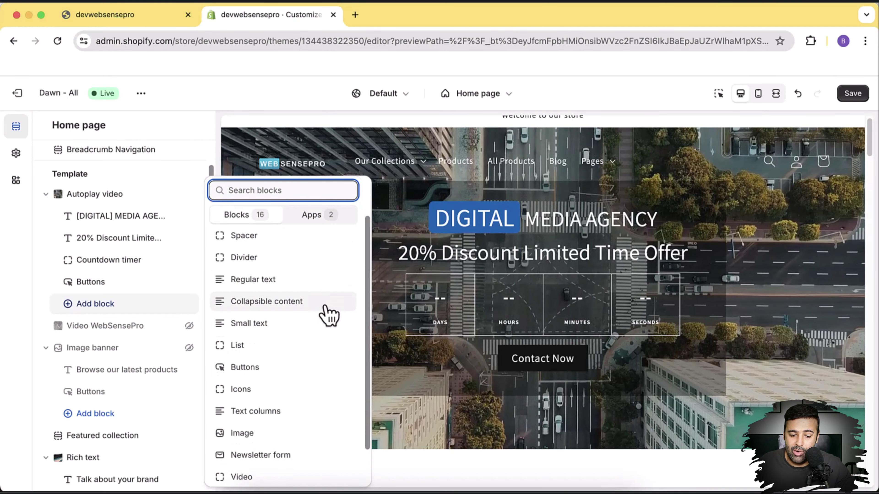
pyautogui.scroll(-2, 325, 327)
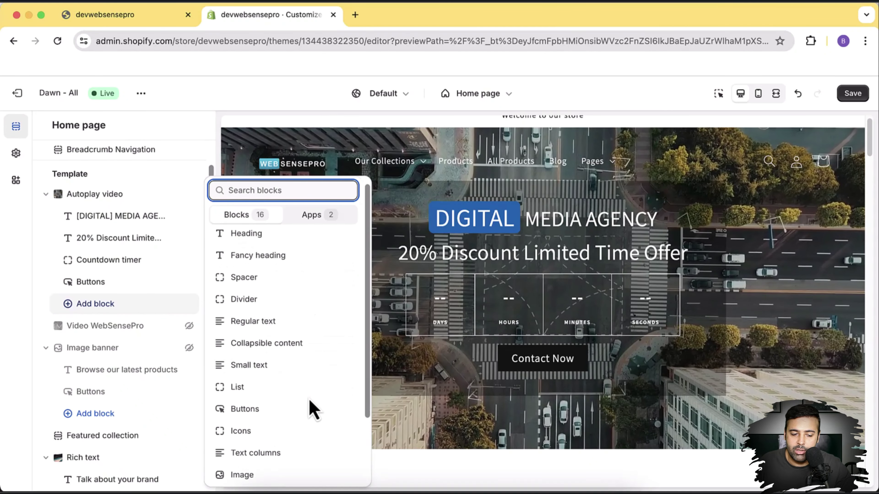
pyautogui.click(48, 237)
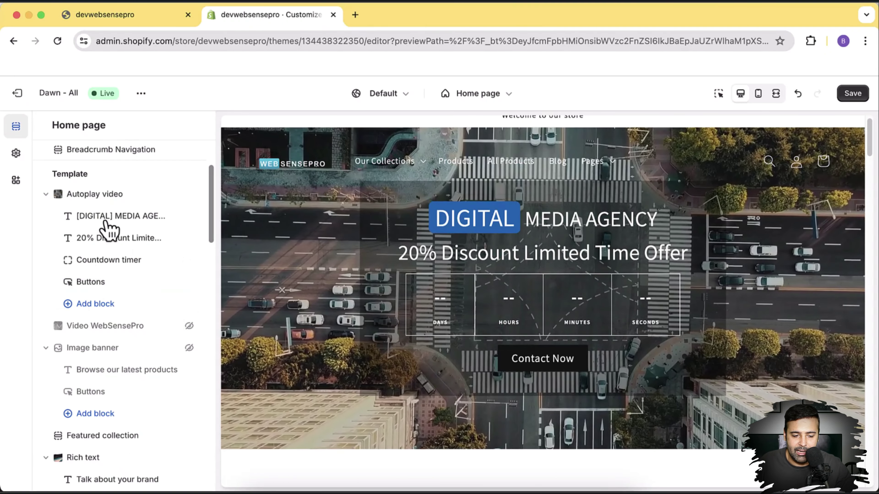
pyautogui.click(110, 227)
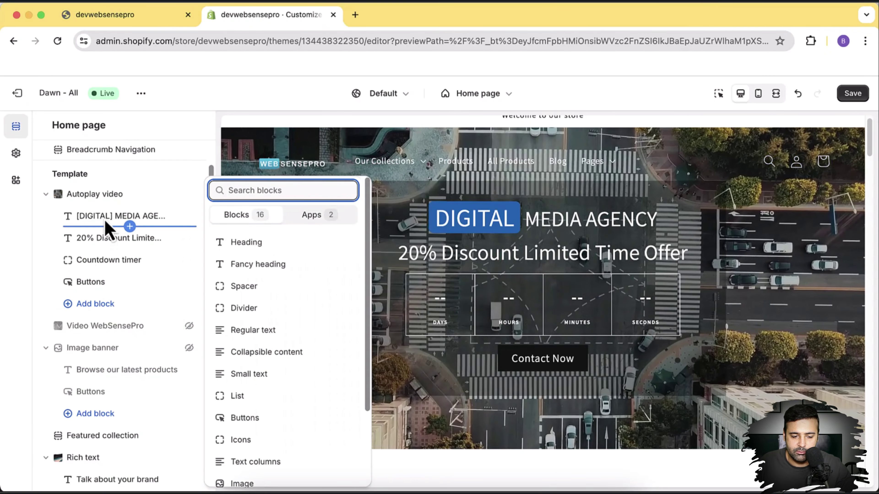
# Edit the Fancy heading text from '[DIGITAL] MEDIA AGENCY' to '[DIGITAL MEDIA] AGENCY'
pyautogui.click(105, 229)
pyautogui.click(102, 223)
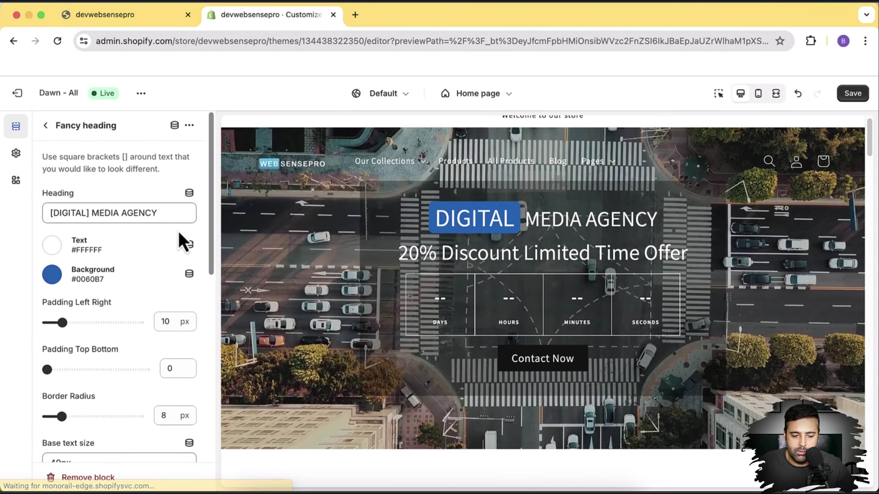
pyautogui.scroll(-1, 180, 167)
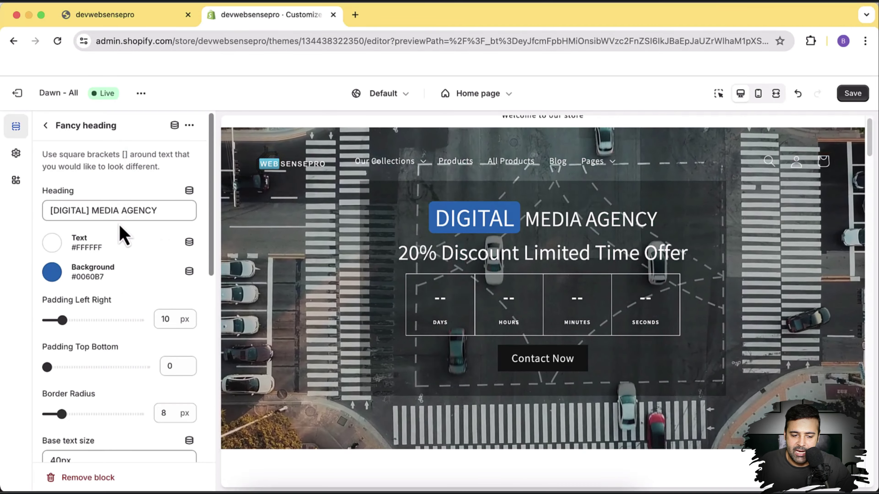
pyautogui.click(89, 209)
pyautogui.press('BackSpace')
pyautogui.press('Right')
pyautogui.press('Right')
pyautogui.press('Right')
pyautogui.press('Right')
pyautogui.press('Right')
pyautogui.press('Right')
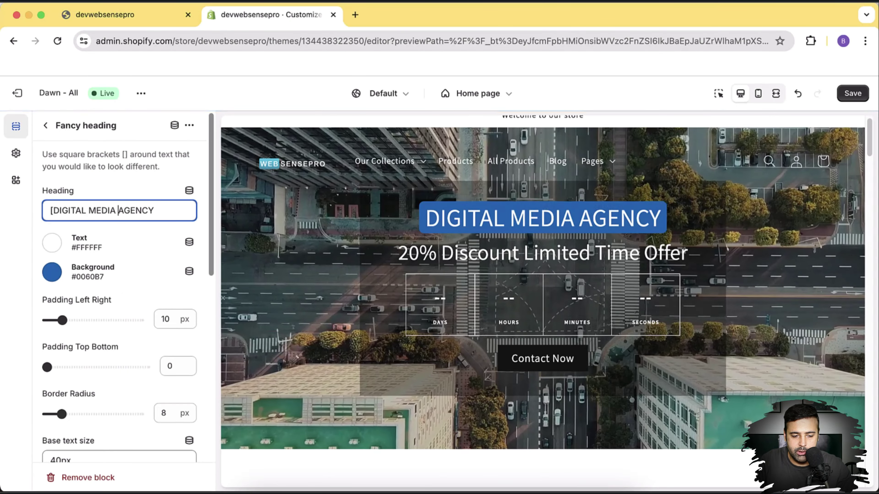
pyautogui.write(']')
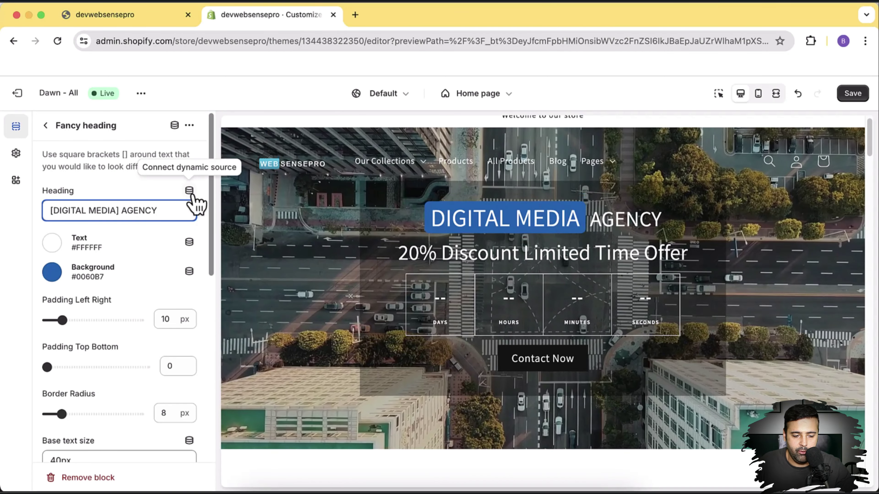
pyautogui.scroll(-1, 194, 208)
# Change the DIGITAL MEDIA highlight background from blue to red #B70000
pyautogui.click(52, 262)
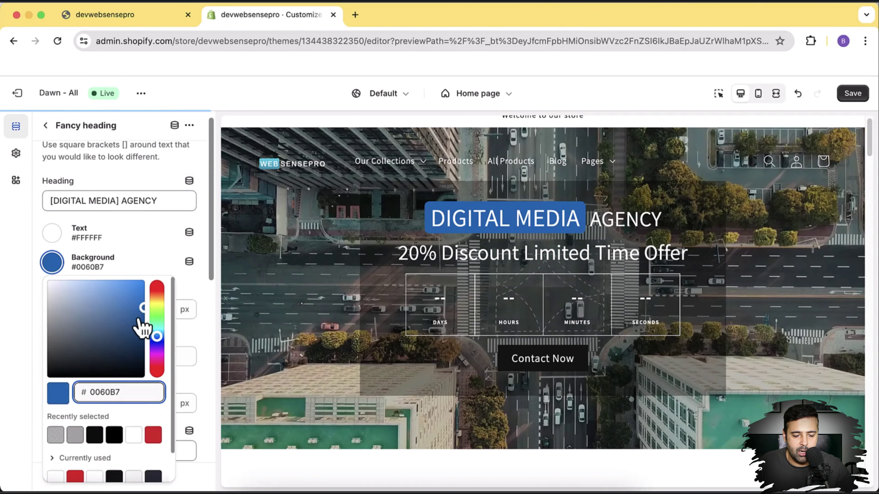
pyautogui.moveTo(157, 304); pyautogui.dragTo(160, 288)
pyautogui.press('Escape')
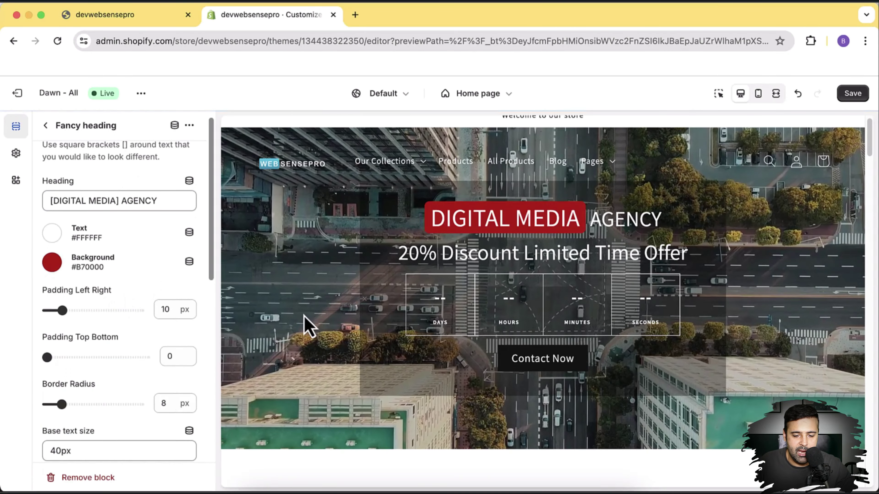
pyautogui.scroll(-4, 198, 227)
pyautogui.scroll(-3, 199, 228)
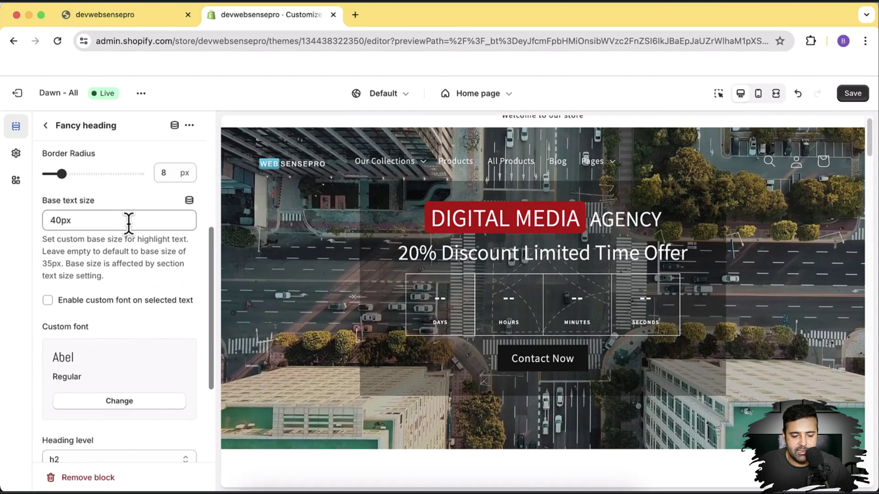
pyautogui.scroll(-3, 129, 223)
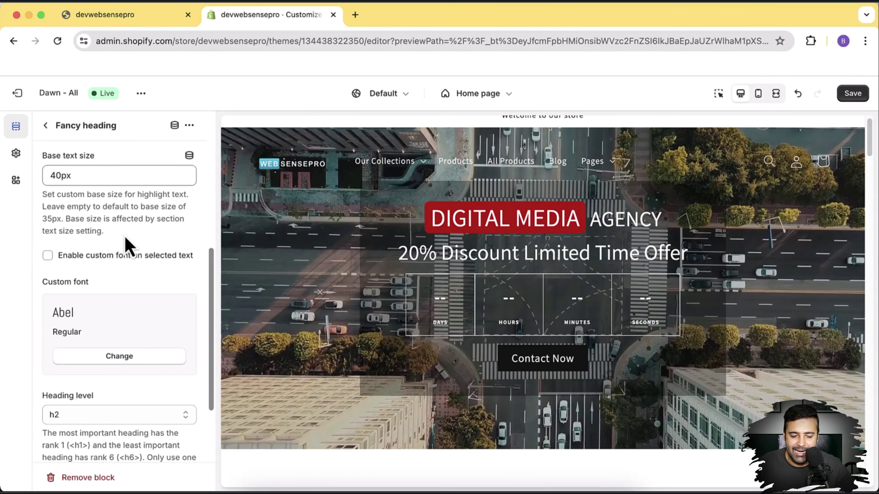
pyautogui.scroll(-5, 127, 246)
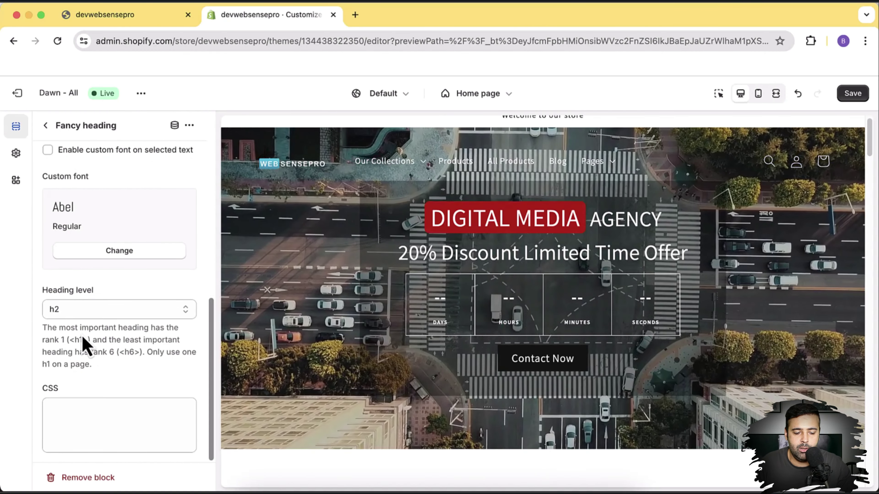
# Keep the heading level at h2, then open the 20% Discount heading's settings
pyautogui.click(143, 313)
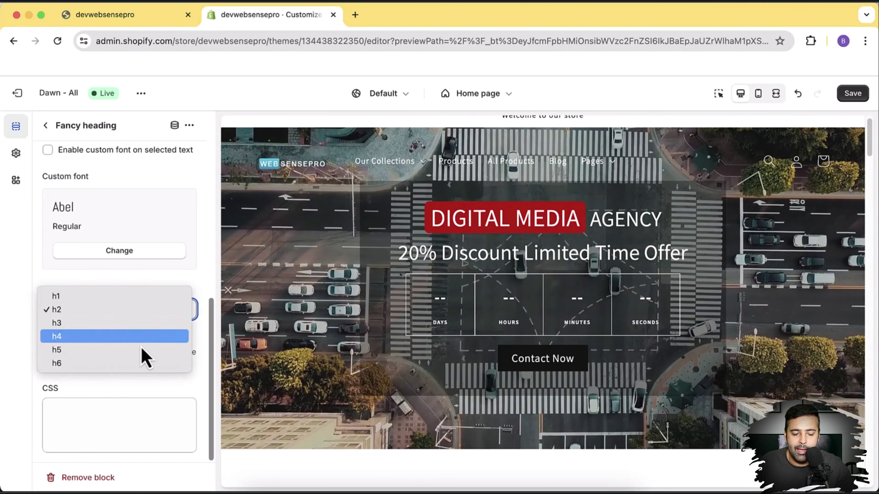
pyautogui.click(176, 309)
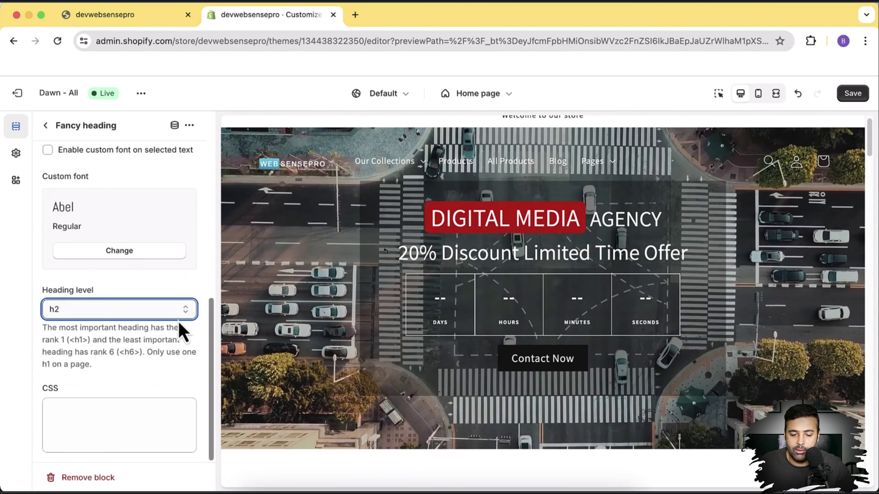
pyautogui.scroll(10, 182, 332)
pyautogui.scroll(3, 183, 332)
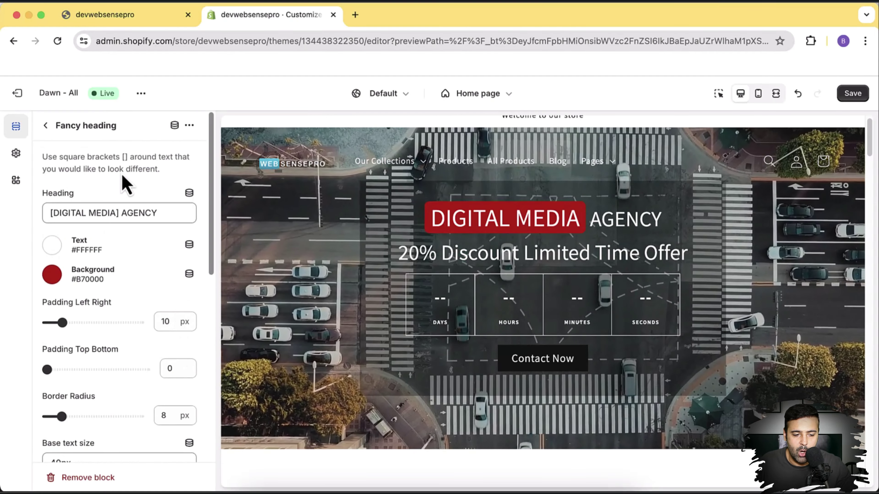
pyautogui.press('Escape')
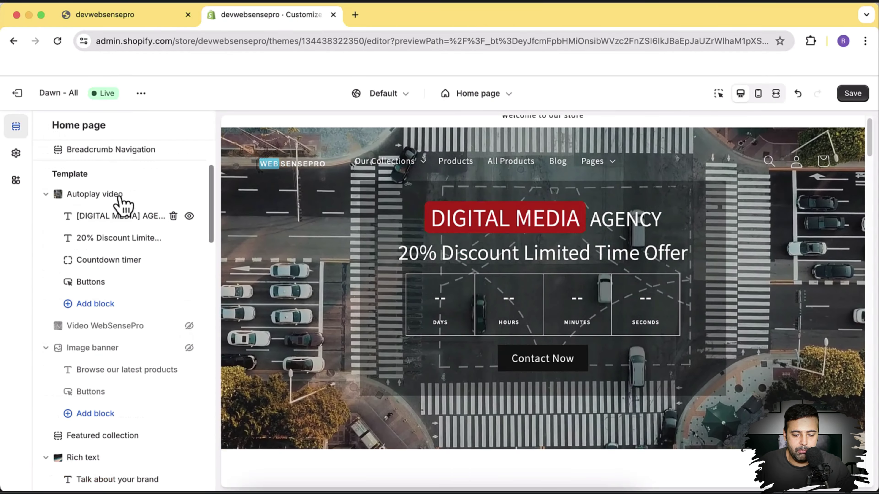
pyautogui.moveTo(124, 248); pyautogui.dragTo(128, 248)
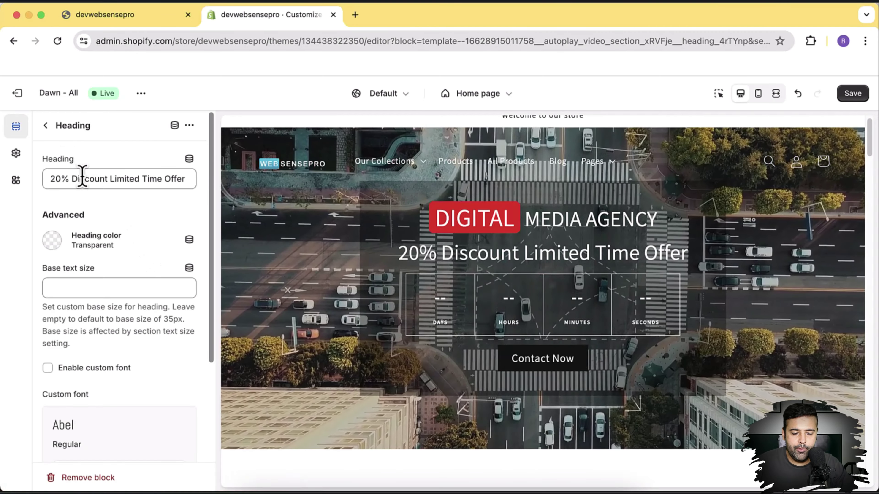
# Try a custom base text size of 40 on the 20% Discount heading
pyautogui.tripleClick(152, 180)
pyautogui.click(176, 206)
pyautogui.scroll(-1, 173, 202)
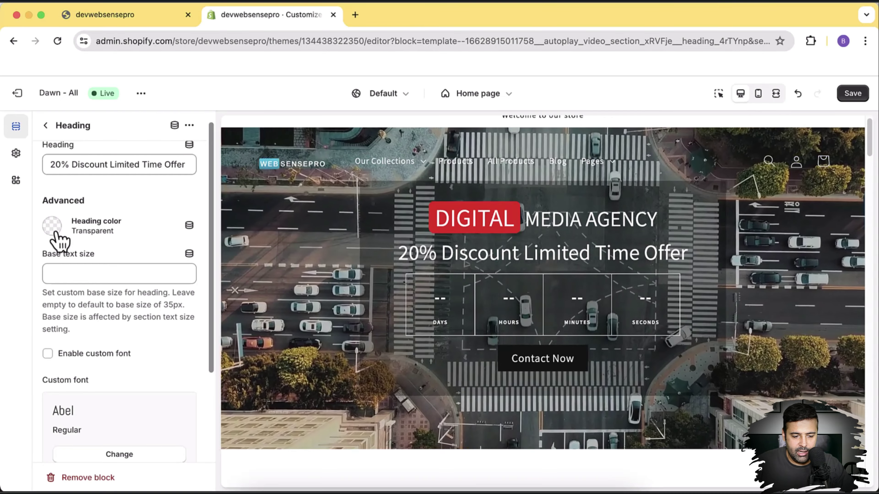
pyautogui.scroll(-1, 139, 220)
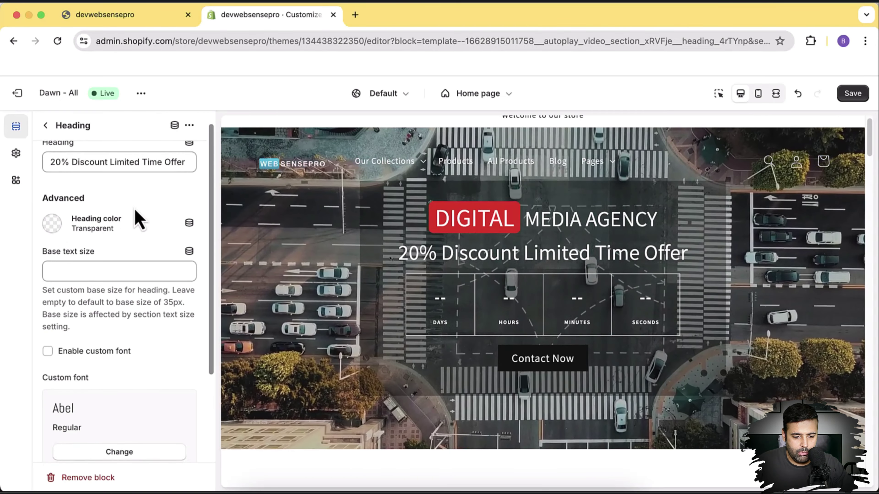
pyautogui.scroll(-2, 139, 220)
pyautogui.click(139, 255)
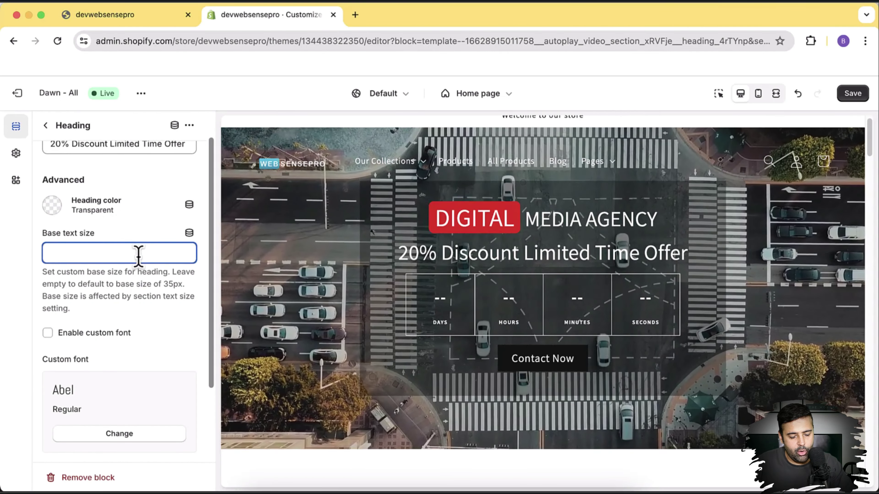
pyautogui.write('40')
pyautogui.click(145, 288)
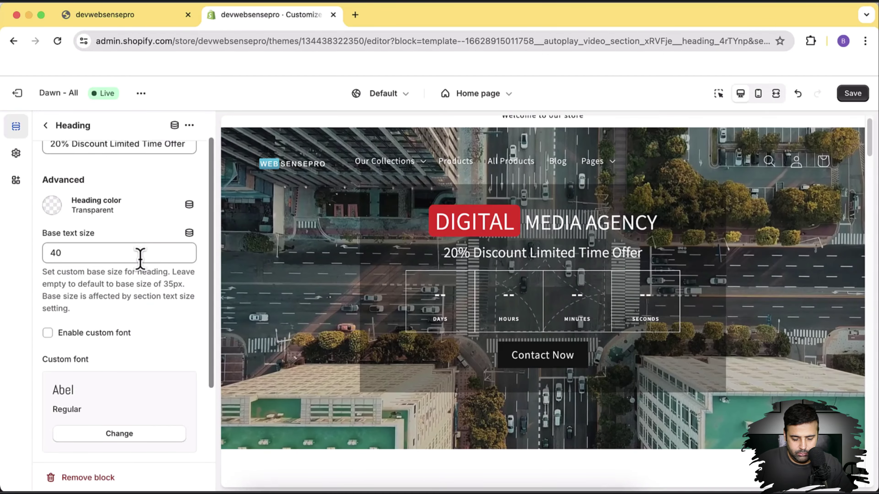
# Clear the custom size back to the default 35px and return to the home page list
pyautogui.click(140, 258)
pyautogui.write('px')
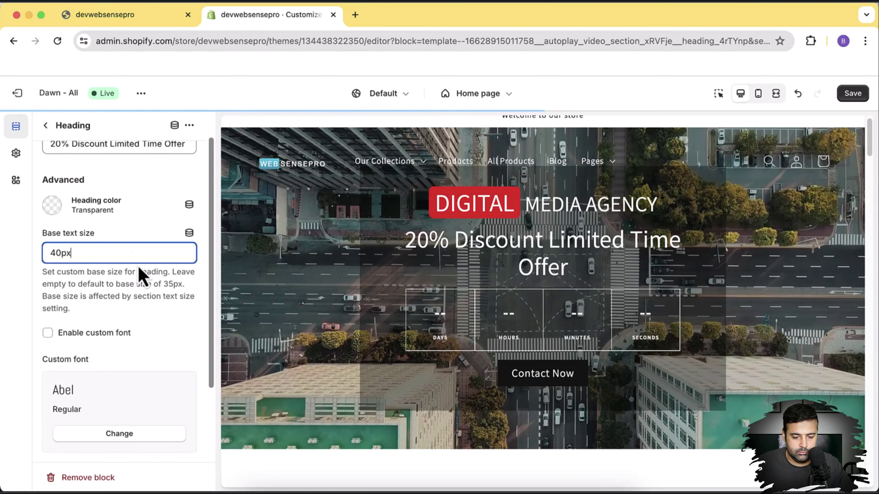
pyautogui.press('BackSpace')
pyautogui.press('BackSpace')
pyautogui.press('BackSpace')
pyautogui.press('BackSpace')
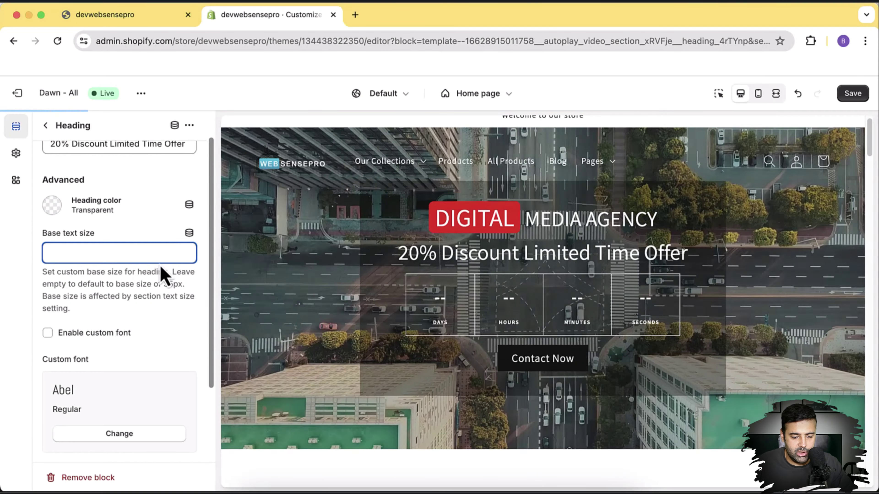
pyautogui.scroll(-3, 152, 304)
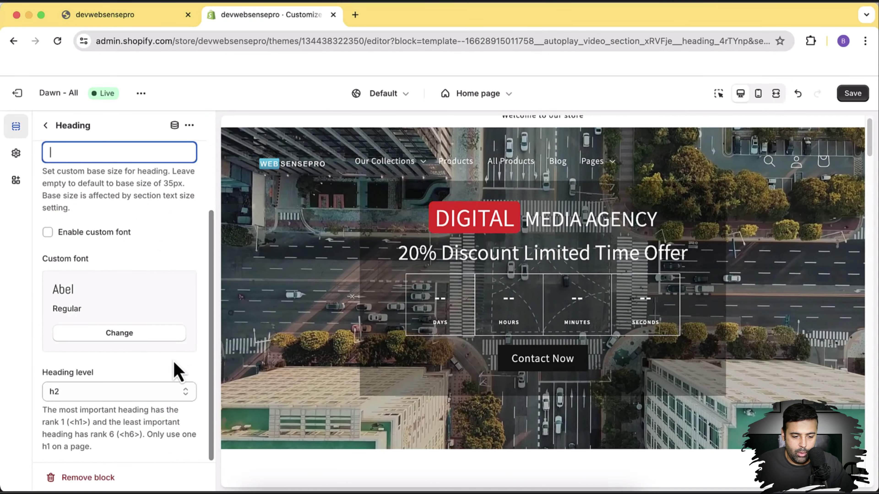
pyautogui.scroll(4, 176, 369)
pyautogui.click(46, 127)
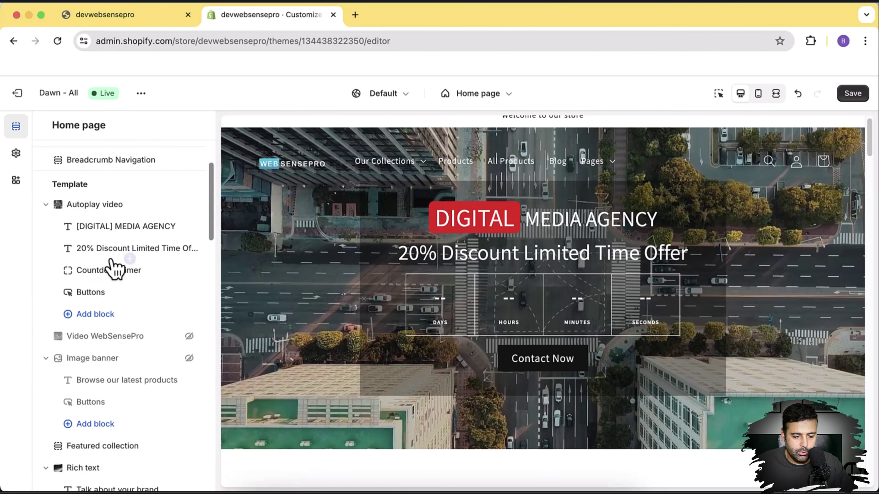
# Open the Countdown timer block and leave its timezone on Eastern Time
pyautogui.click(98, 271)
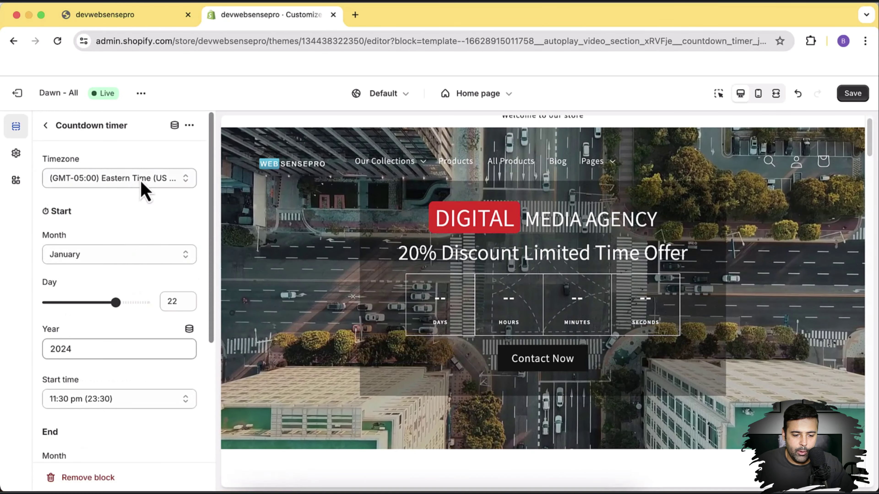
pyautogui.click(142, 183)
pyautogui.scroll(-10, 153, 202)
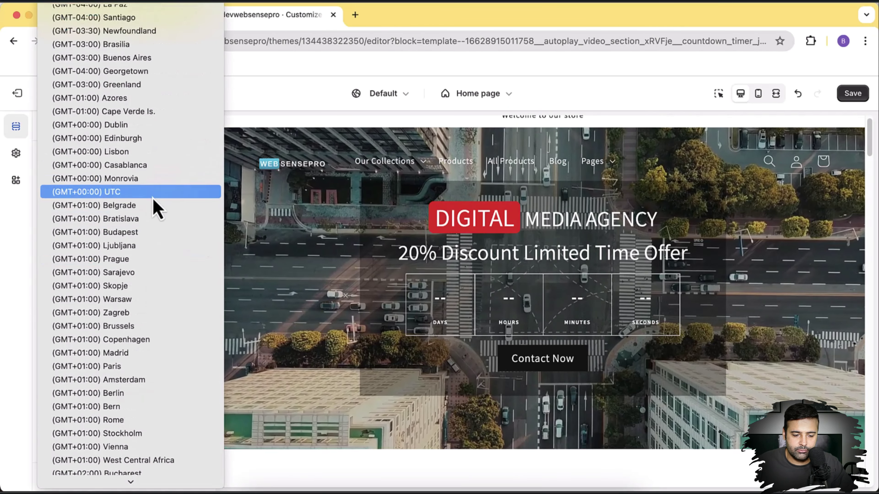
pyautogui.scroll(-15, 145, 353)
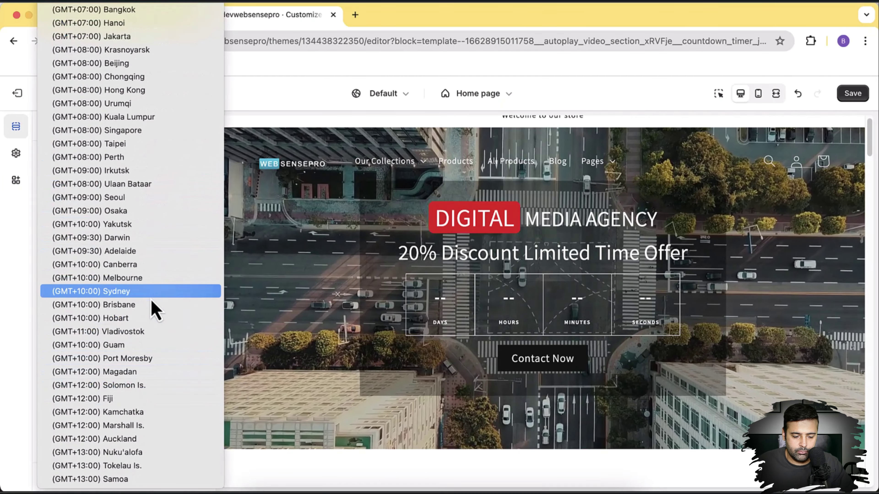
pyautogui.scroll(12, 153, 308)
pyautogui.scroll(15, 149, 341)
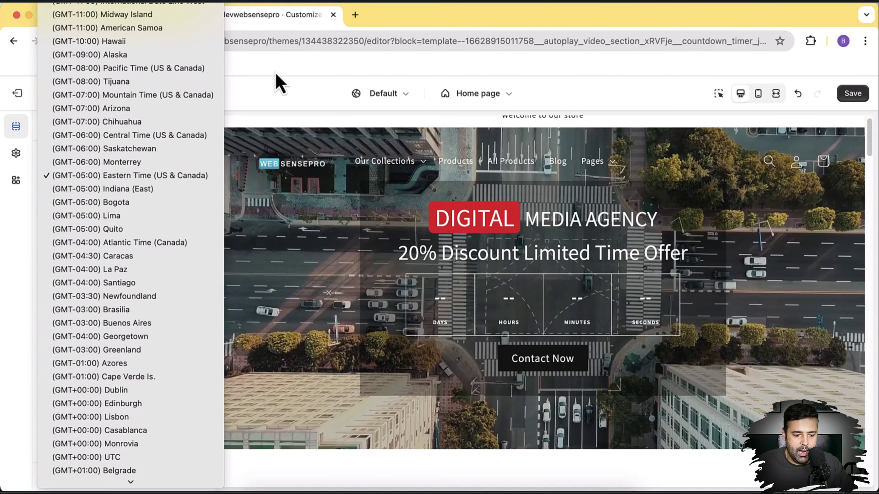
pyautogui.click(276, 80)
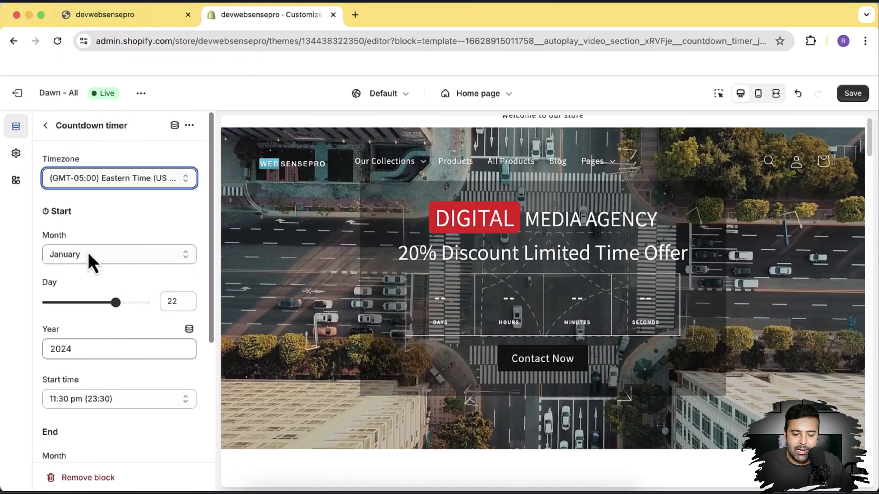
# Review the 22 January to 10 July 2024, 11:30 pm dates and save the countdown
pyautogui.scroll(-5, 167, 208)
pyautogui.scroll(3, 163, 196)
pyautogui.scroll(-1, 162, 196)
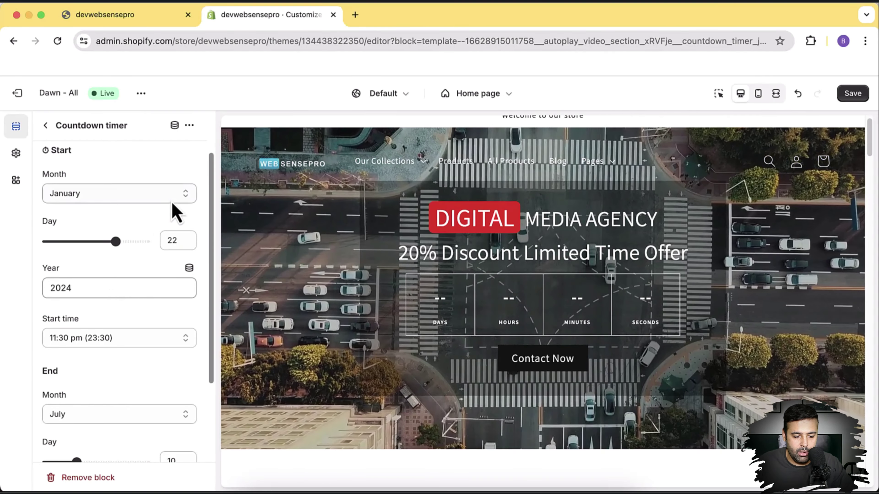
pyautogui.scroll(-2, 176, 213)
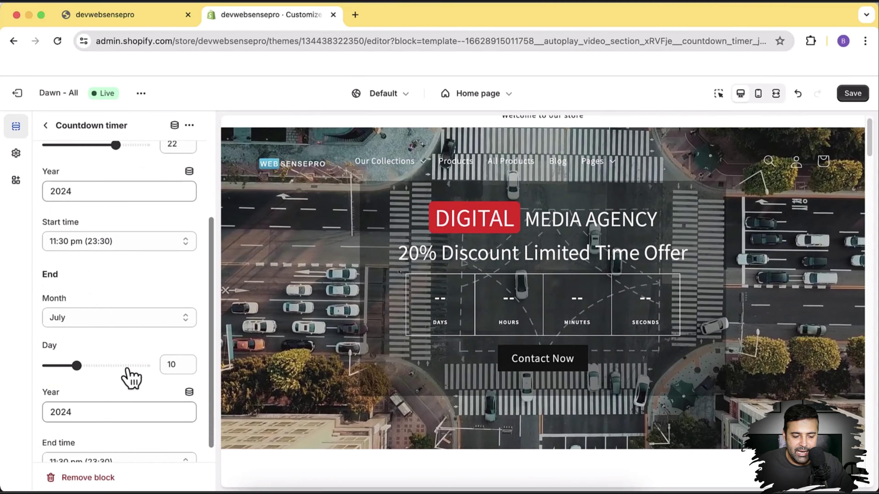
pyautogui.scroll(-1, 152, 356)
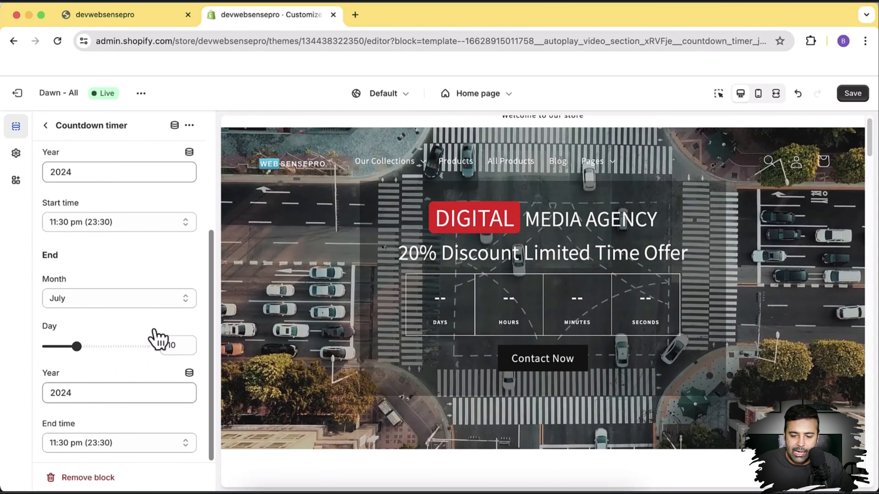
pyautogui.click(855, 96)
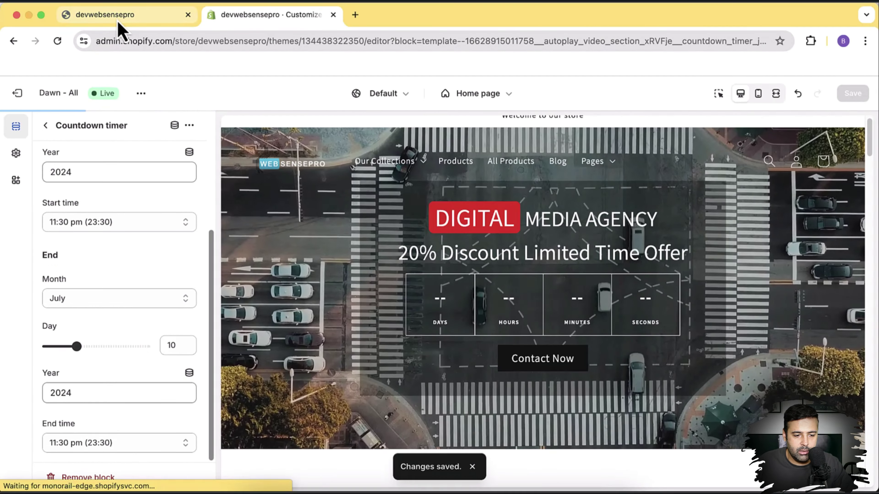
# Reload the live storefront to show the saved countdown timer
pyautogui.click(117, 18)
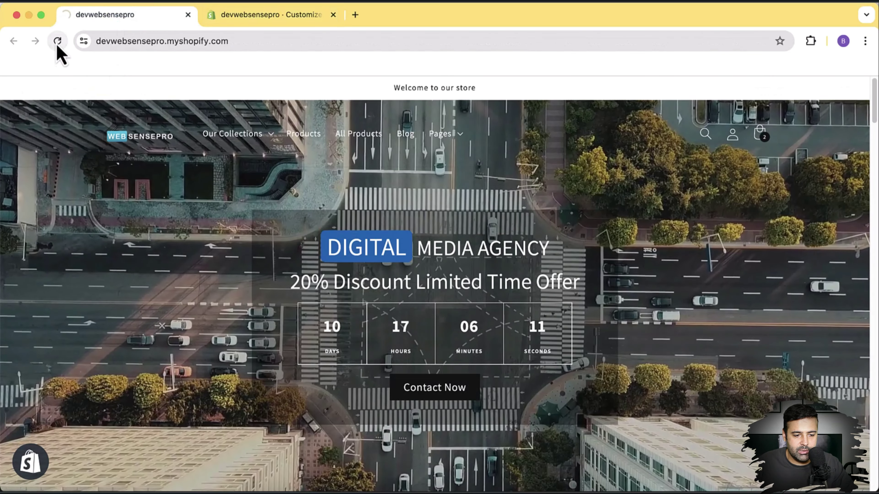
pyautogui.click(57, 41)
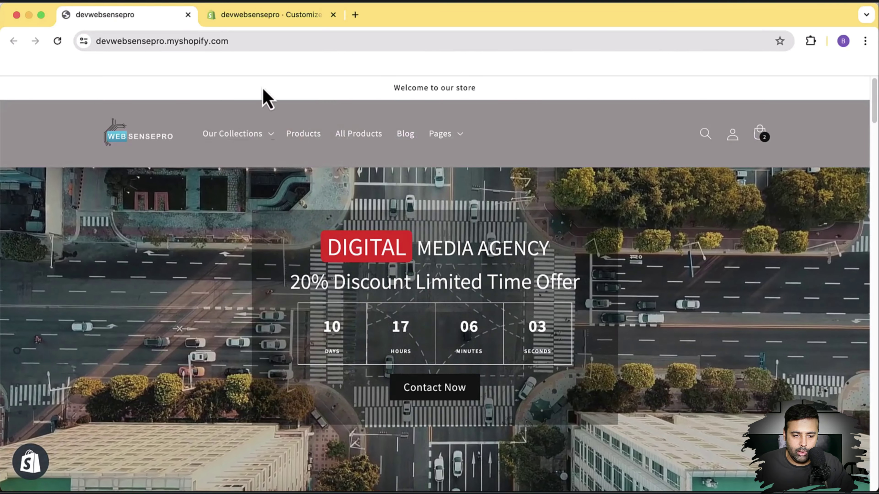
pyautogui.click(258, 16)
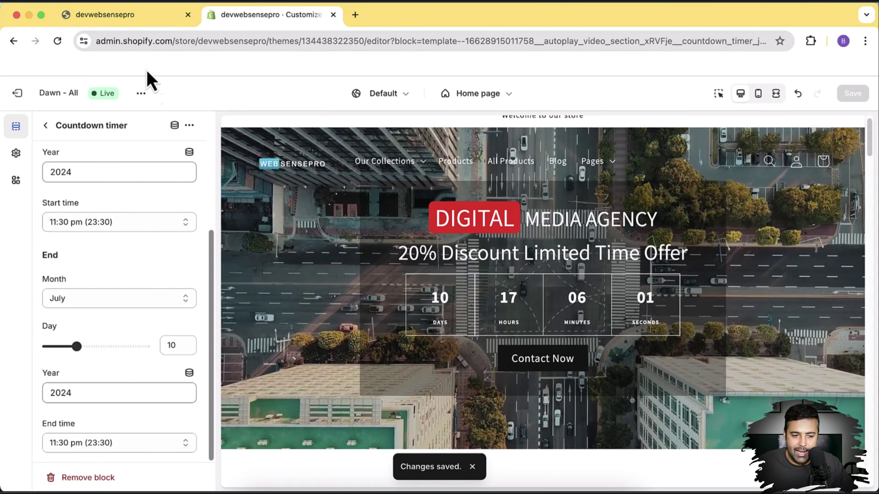
# Watch the storefront countdown tick, then return to the editor's Home page section list
pyautogui.click(114, 15)
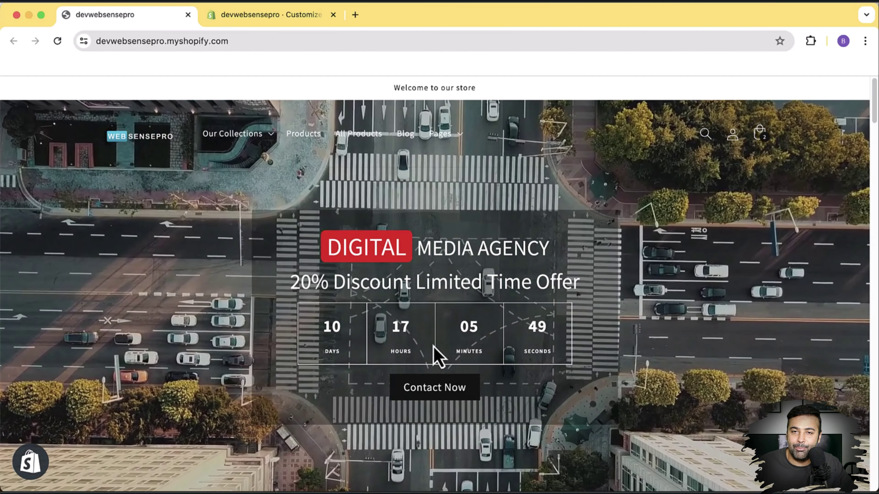
pyautogui.click(233, 19)
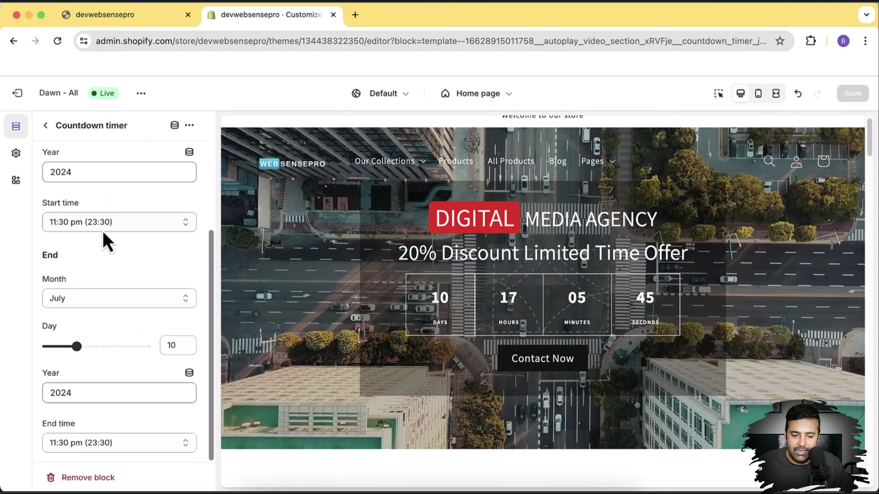
pyautogui.scroll(5, 131, 289)
pyautogui.click(45, 126)
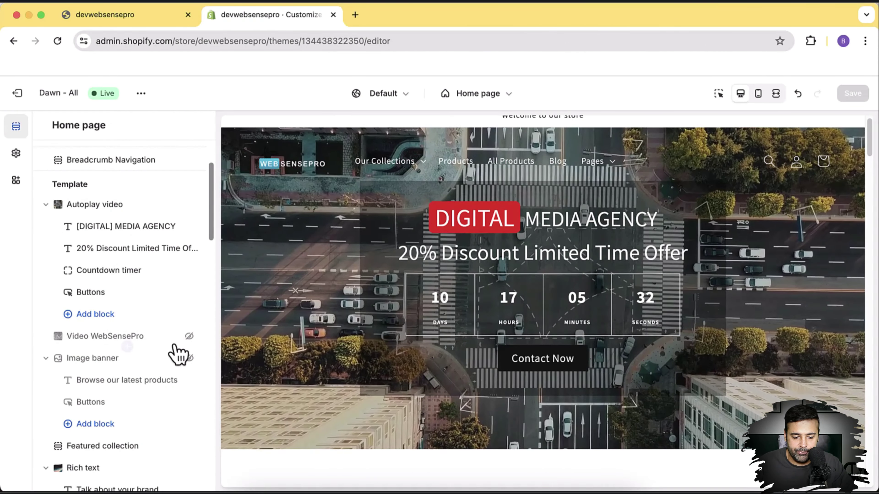
pyautogui.click(189, 335)
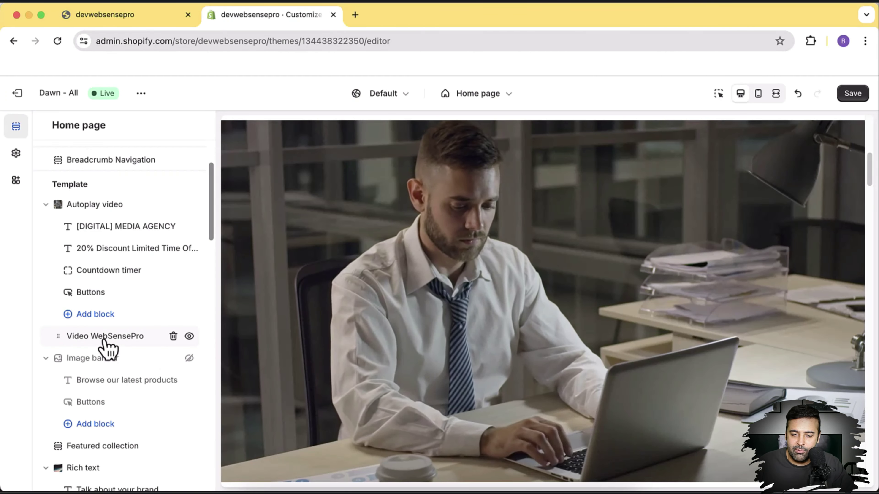
pyautogui.click(104, 341)
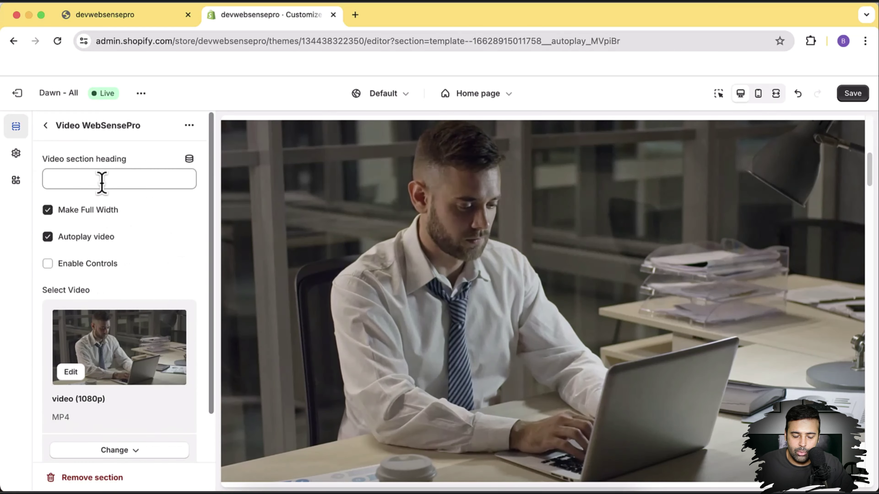
pyautogui.scroll(-3, 114, 193)
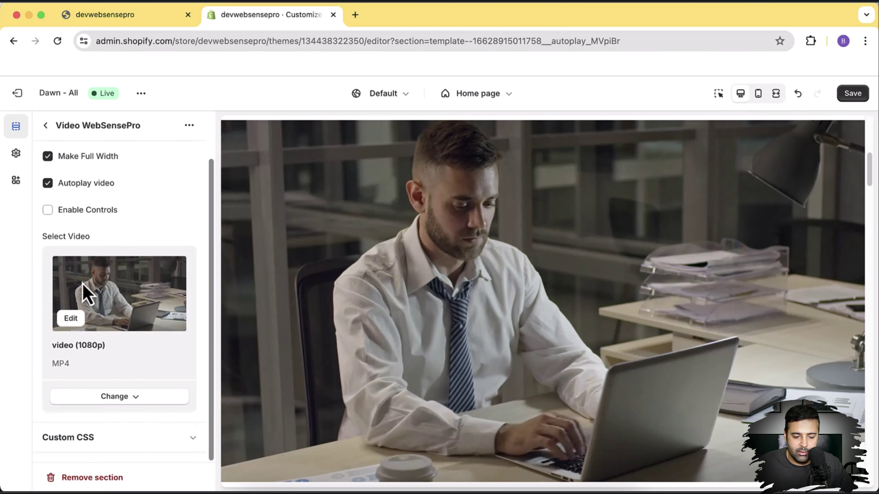
pyautogui.scroll(3, 167, 261)
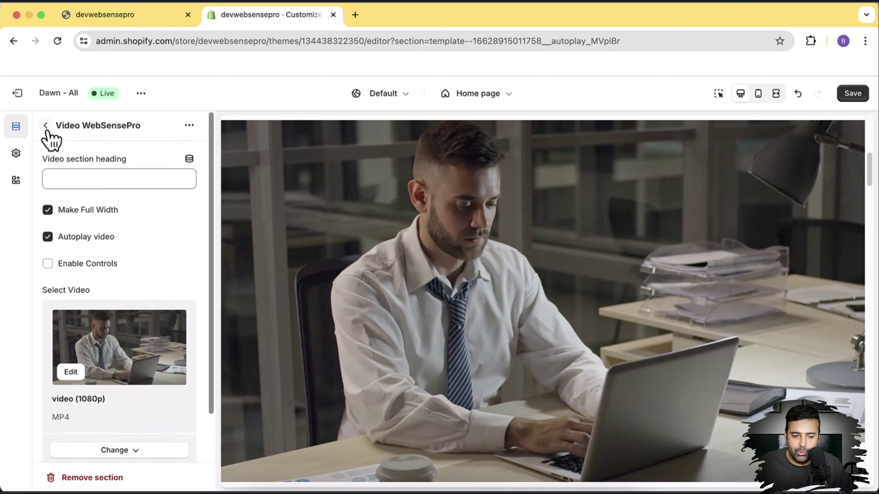
pyautogui.click(45, 125)
pyautogui.click(190, 337)
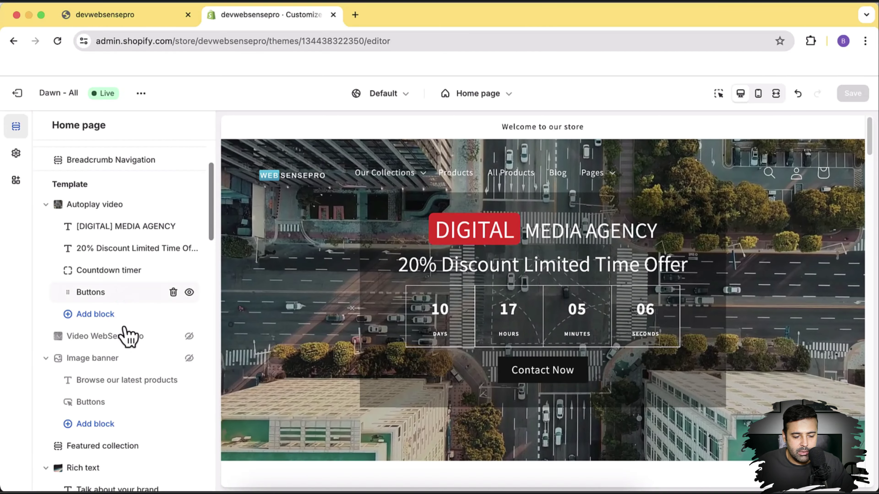
# Round the hero's buttons with a 50 px border radius
pyautogui.click(140, 292)
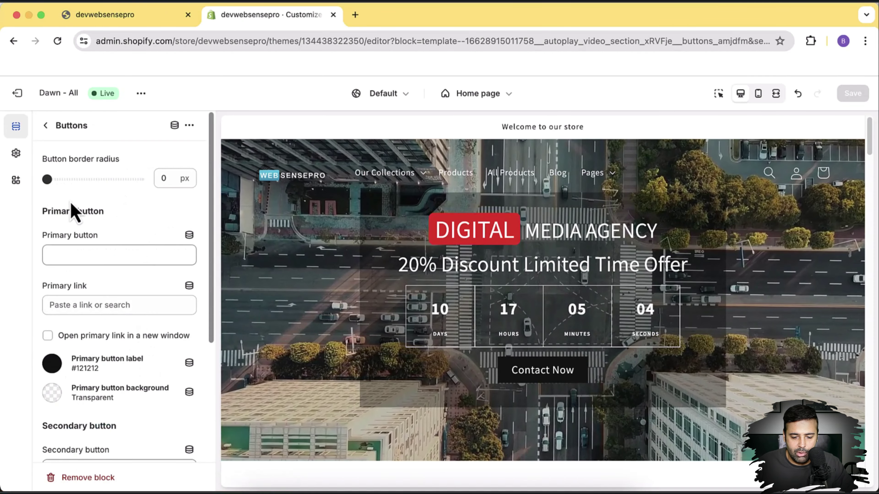
pyautogui.moveTo(47, 180); pyautogui.dragTo(161, 197)
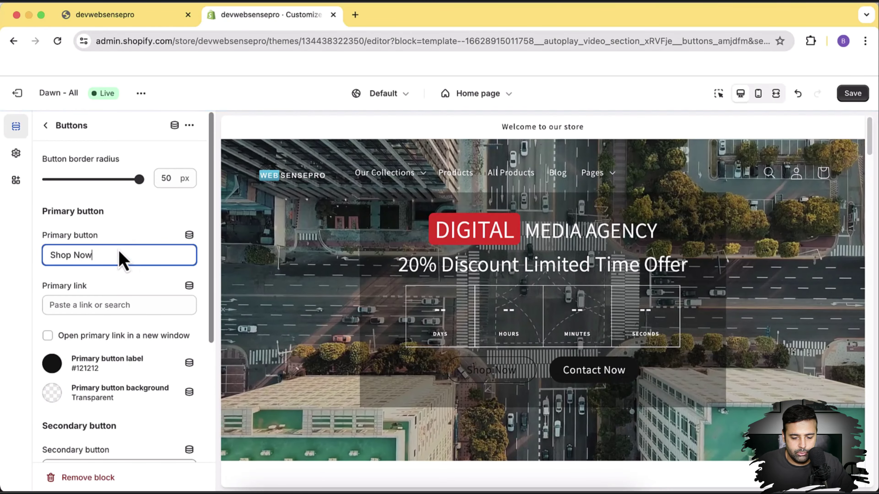
pyautogui.scroll(-3, 170, 231)
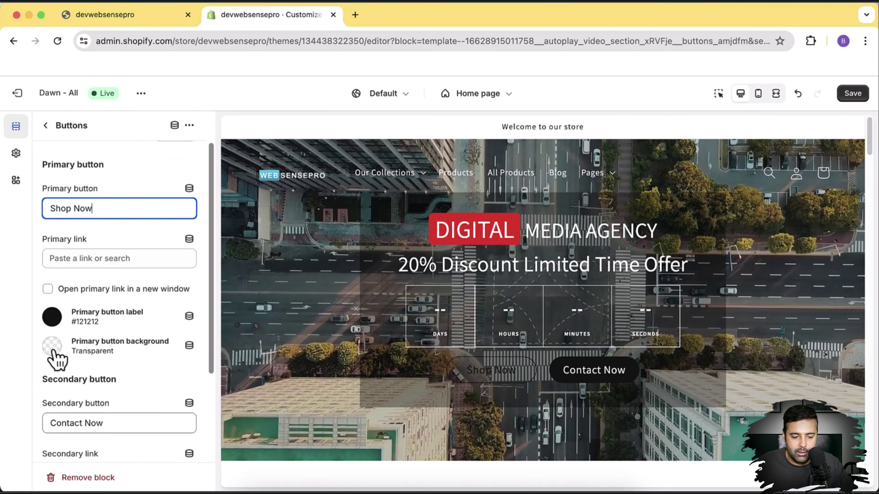
# Set the Shop Now primary button background to white #FFFFFF
pyautogui.click(53, 347)
pyautogui.moveTo(92, 155); pyautogui.dragTo(24, 94)
pyautogui.click(183, 179)
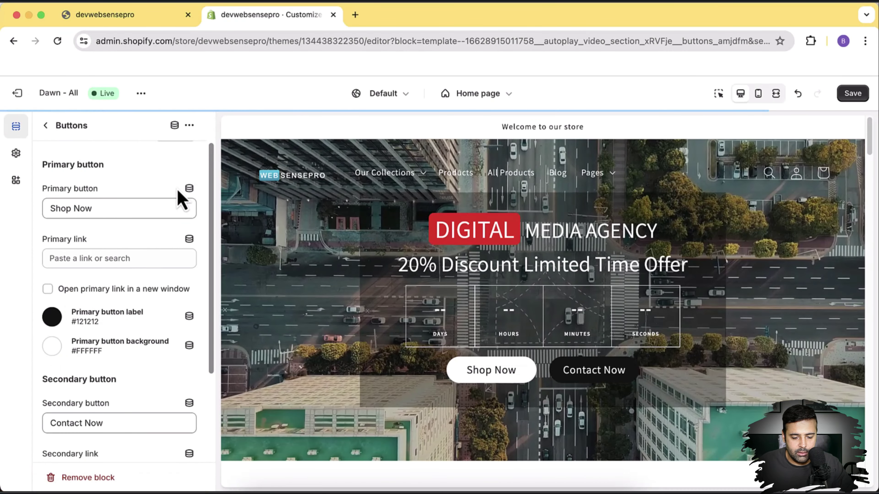
pyautogui.click(119, 258)
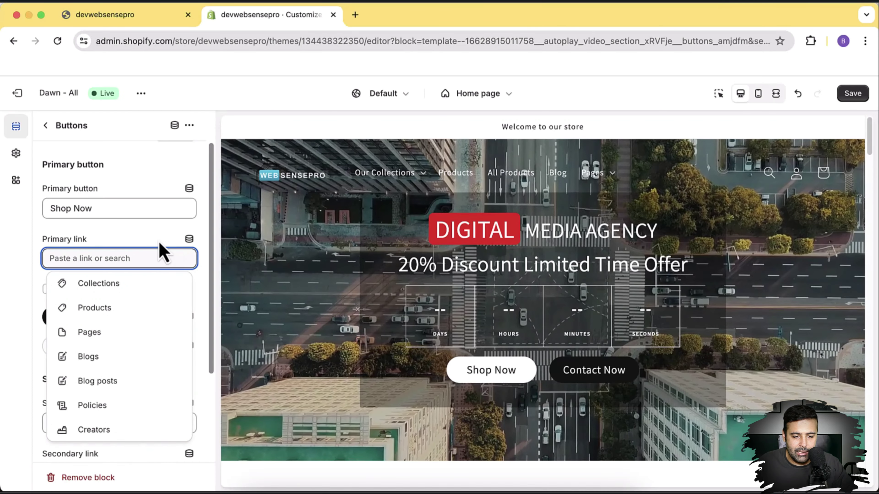
pyautogui.click(149, 247)
pyautogui.scroll(-4, 151, 290)
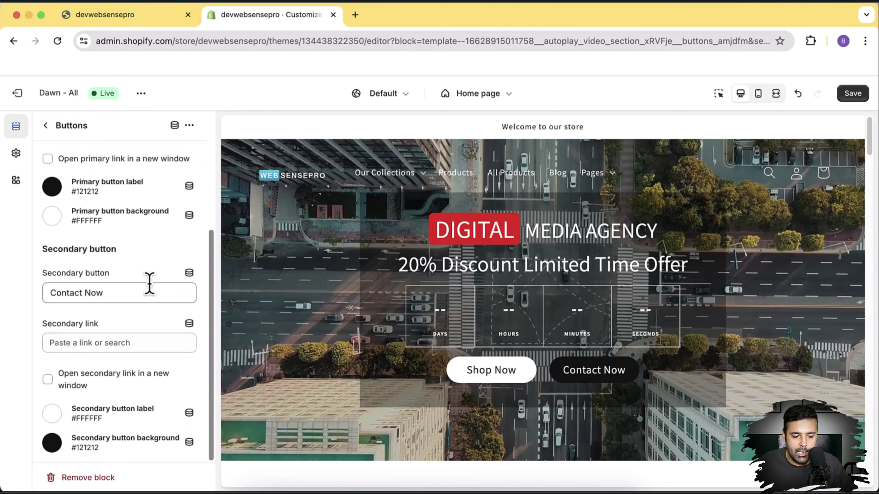
pyautogui.scroll(5, 92, 338)
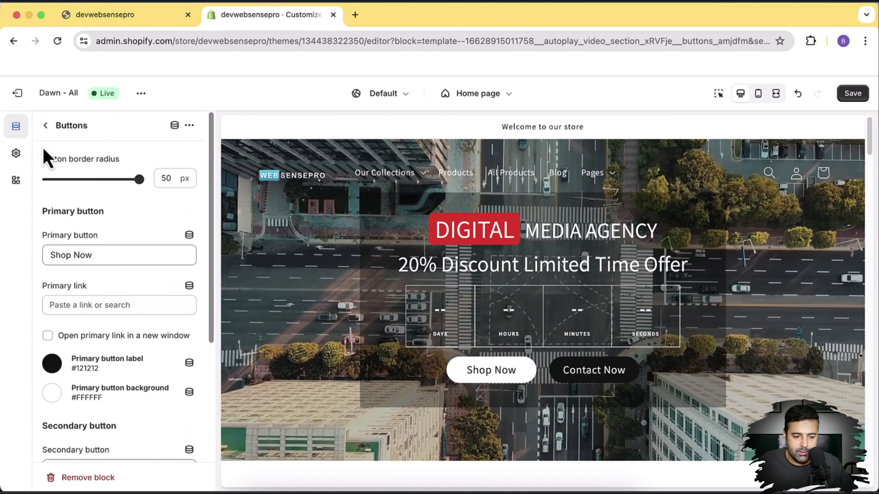
# Add a collapsible content block to the Autoplay video hero
pyautogui.click(45, 126)
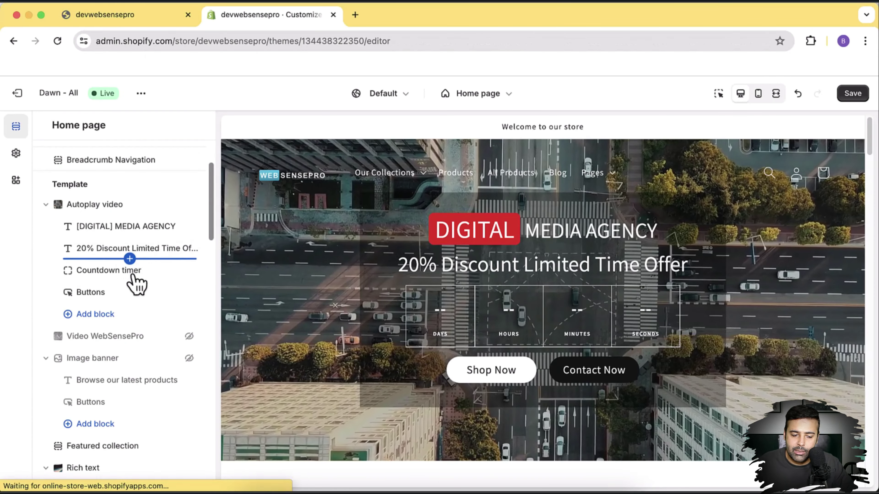
pyautogui.click(100, 314)
pyautogui.scroll(-1, 308, 281)
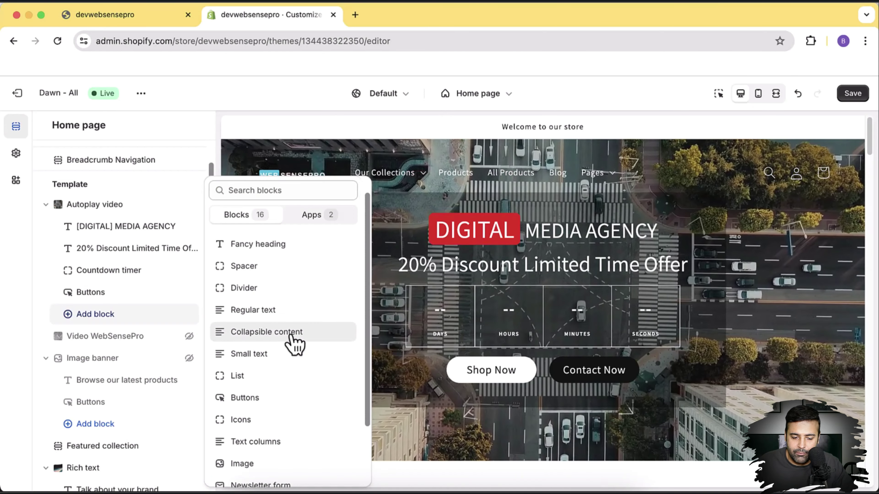
pyautogui.click(291, 335)
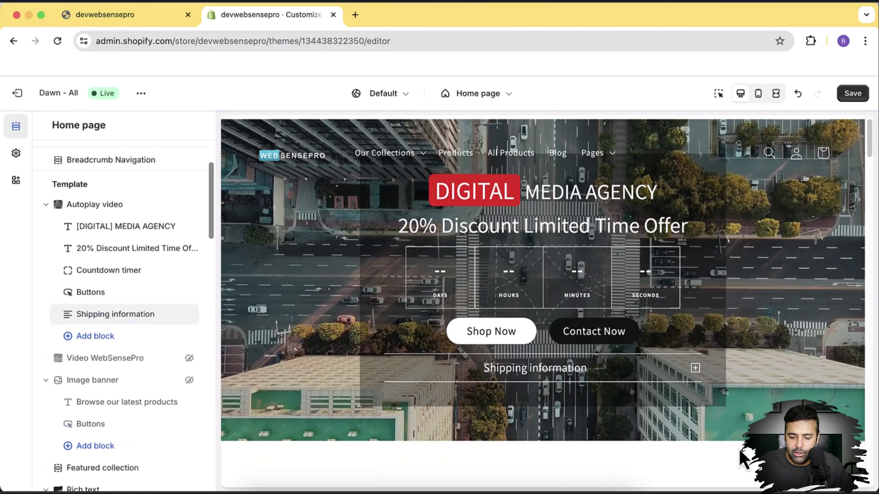
# Inspect the Shipping information block, delete it, and list blocks available for Autoplay video
pyautogui.click(696, 372)
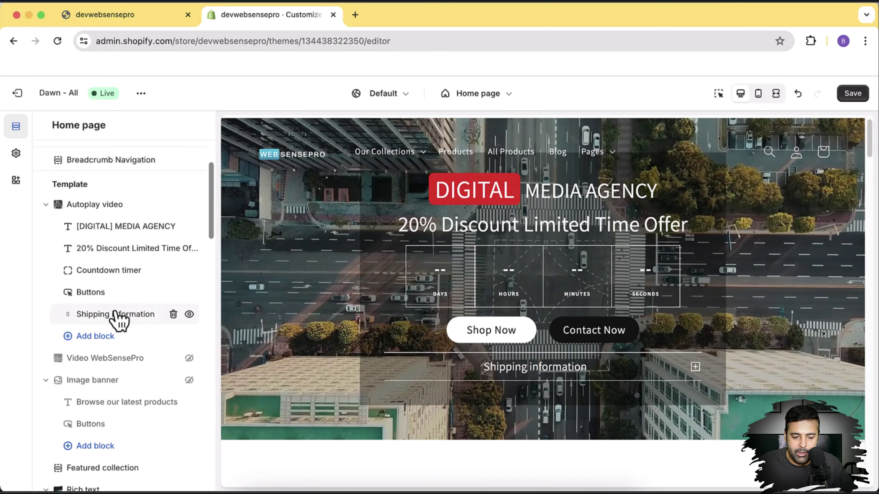
pyautogui.click(117, 316)
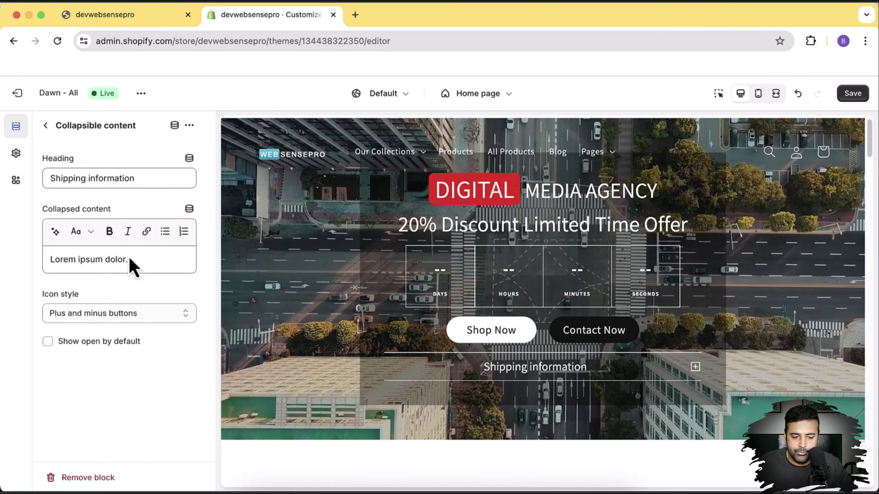
pyautogui.click(45, 125)
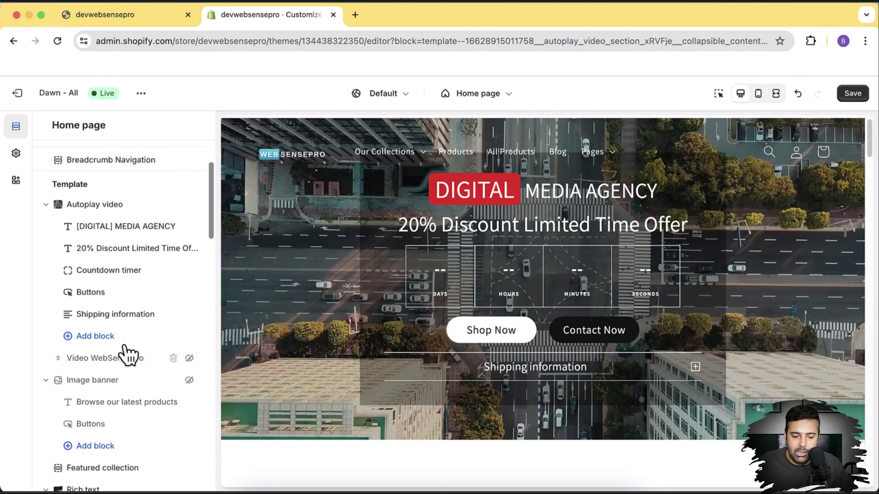
pyautogui.click(172, 314)
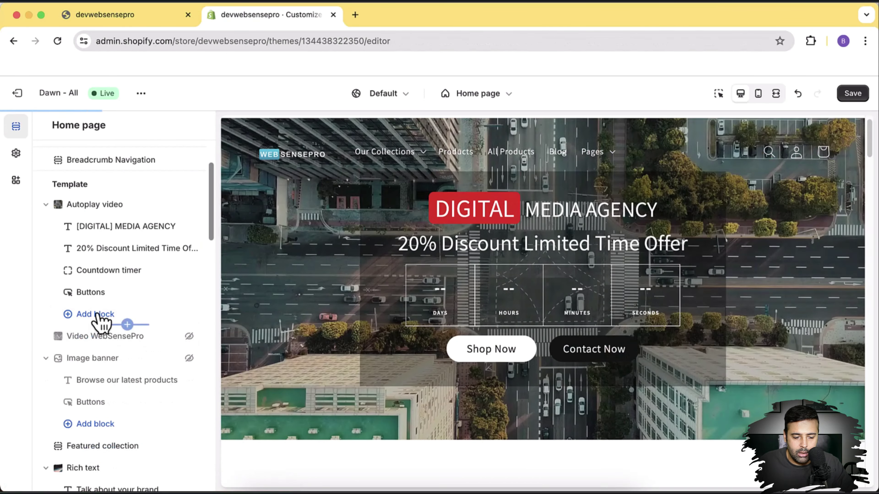
pyautogui.click(96, 314)
pyautogui.scroll(-3, 328, 281)
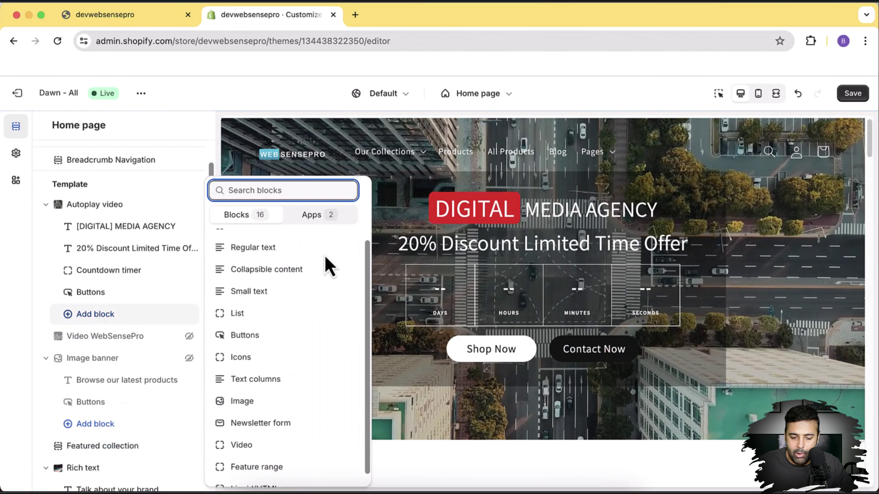
# Close the block picker without adding a block and save the home page
pyautogui.scroll(-1, 328, 267)
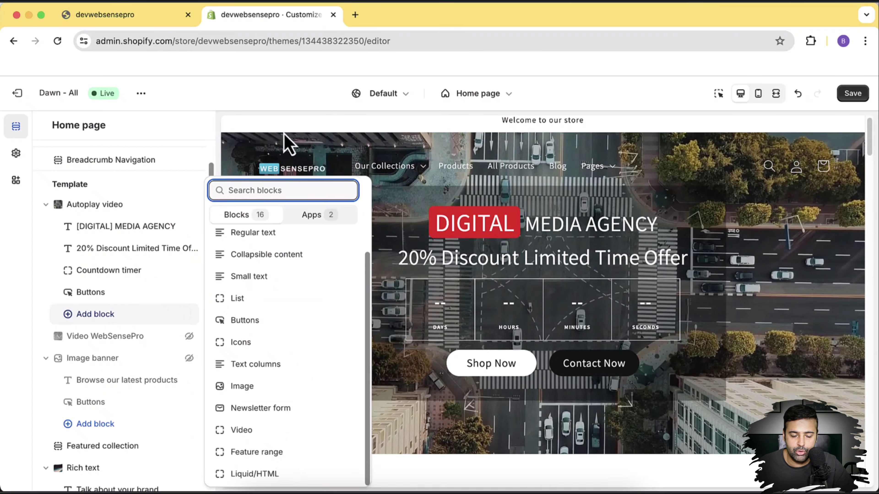
pyautogui.click(287, 109)
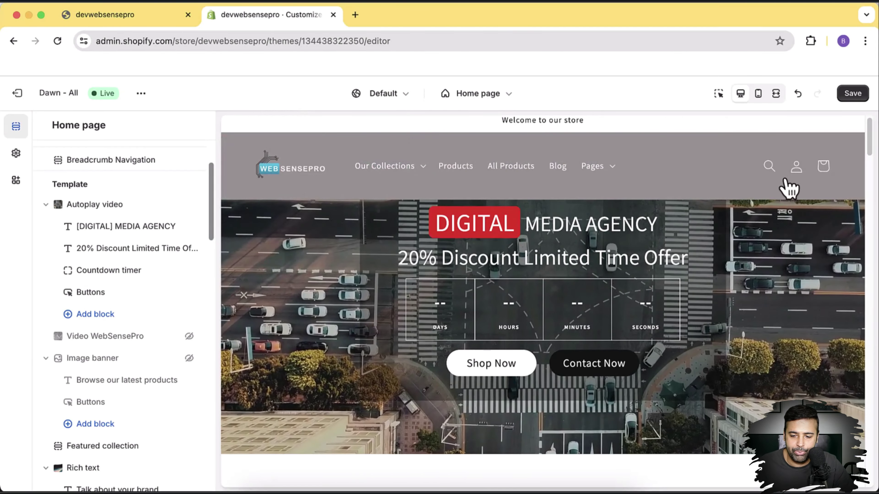
pyautogui.click(854, 97)
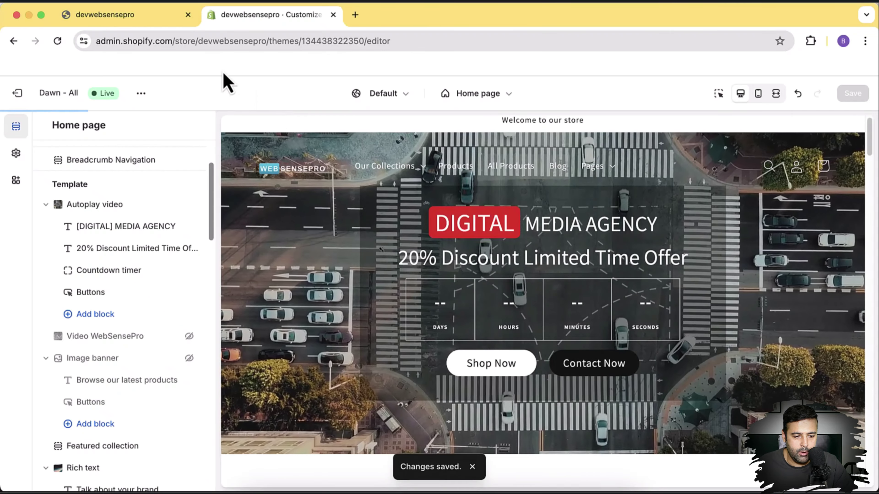
# Open the Themes page in a new tab and scroll to Popular free themes
pyautogui.click(128, 21)
pyautogui.click(210, 39)
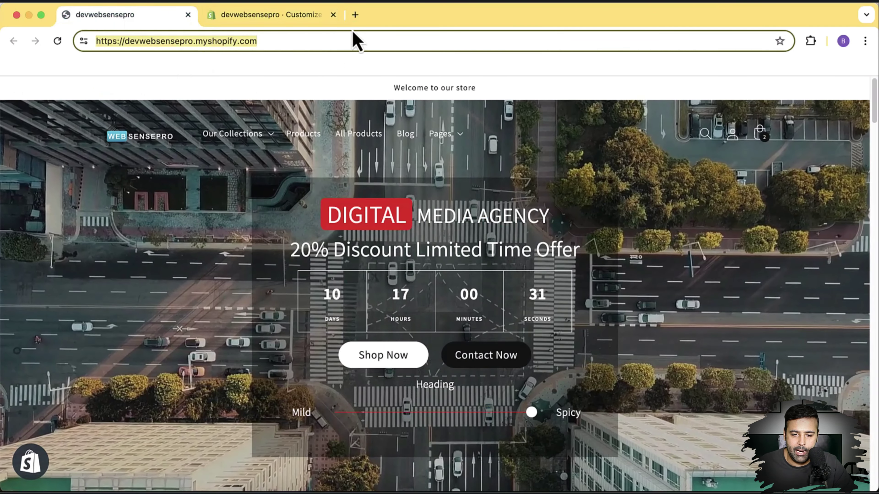
pyautogui.click(355, 15)
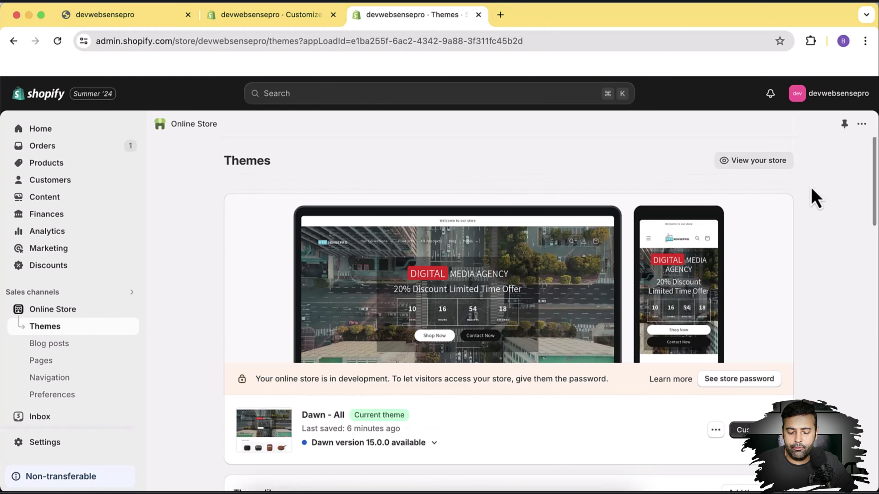
pyautogui.scroll(-3, 814, 199)
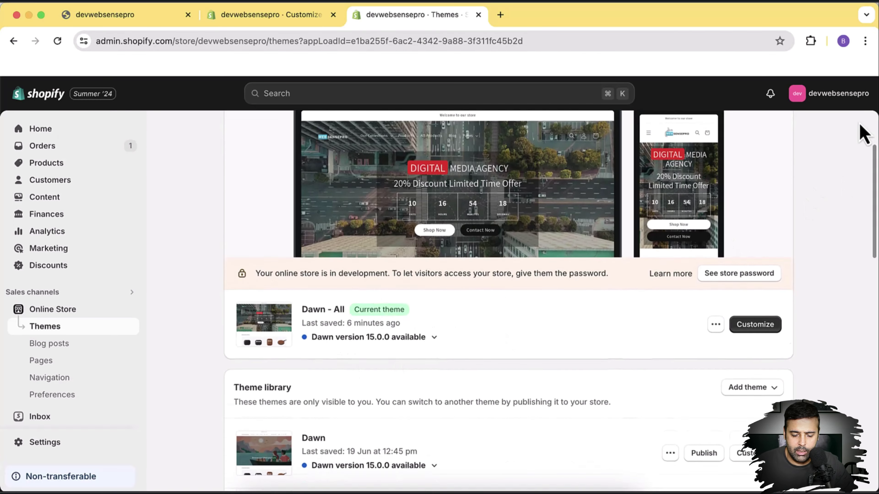
pyautogui.scroll(-6, 863, 134)
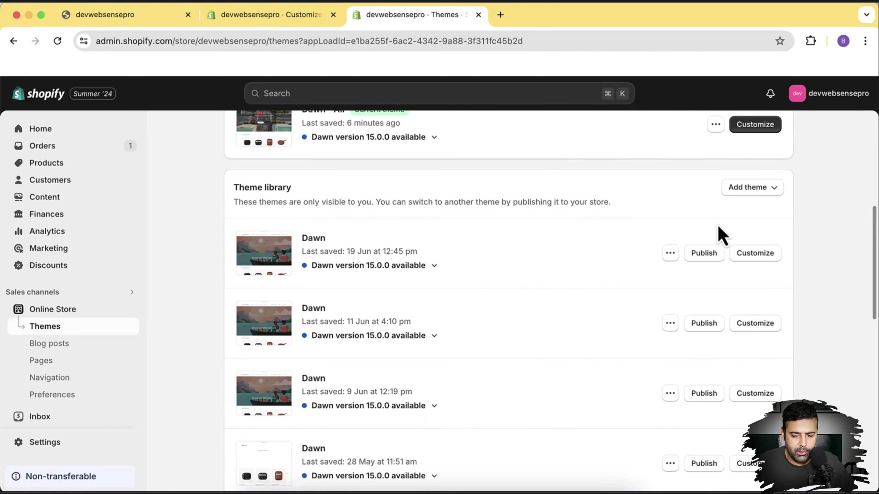
pyautogui.scroll(-10, 789, 205)
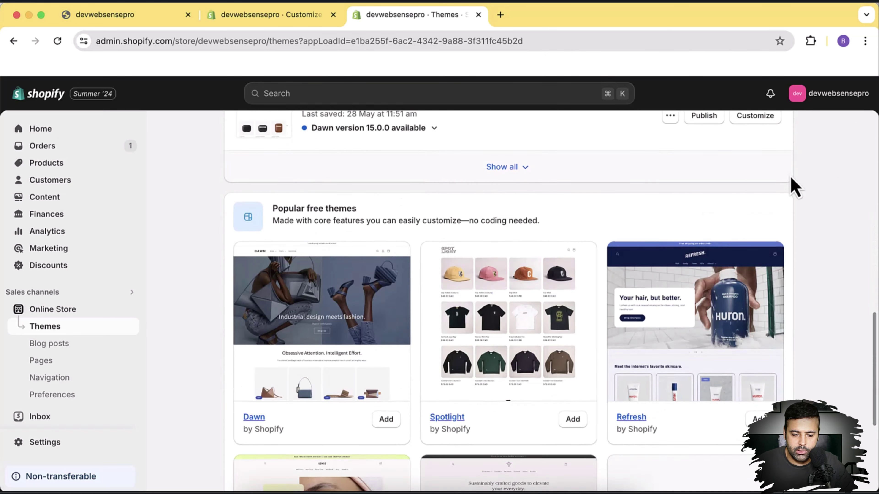
pyautogui.scroll(-2, 794, 187)
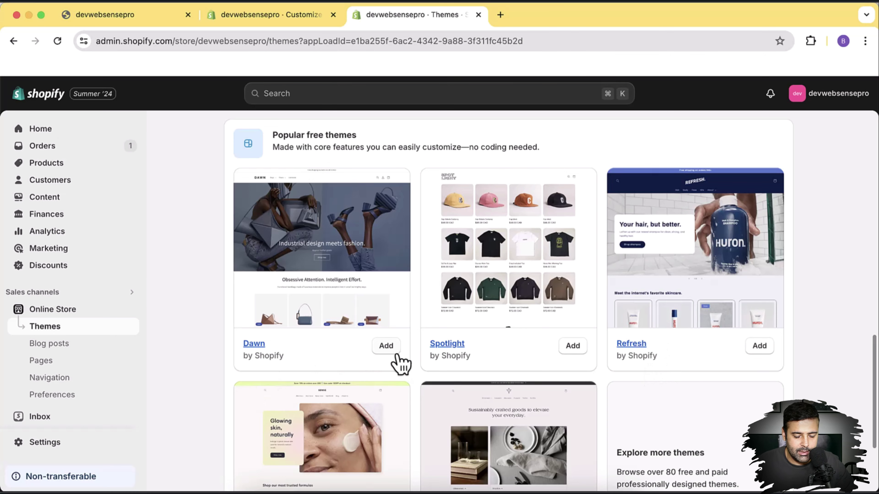
# Add the free Dawn theme from Popular free themes to the theme library
pyautogui.click(386, 346)
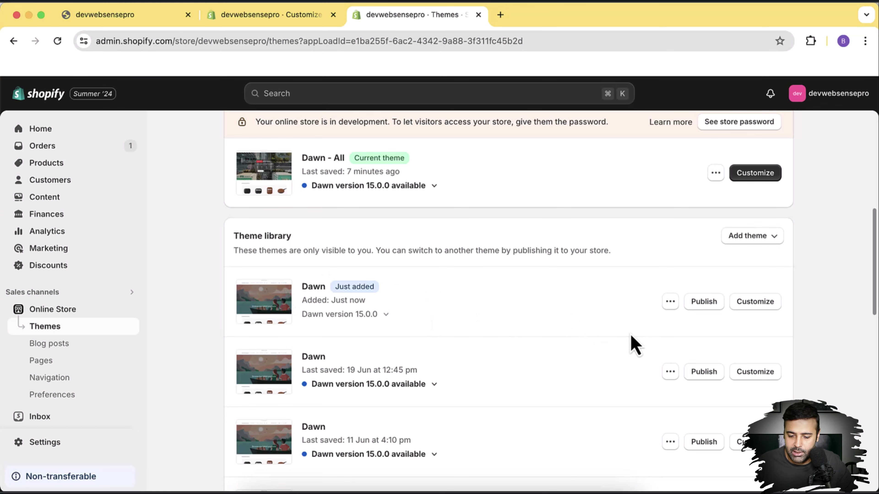
# Publish the just-added Dawn theme, confirming it replaces Dawn - All
pyautogui.click(704, 306)
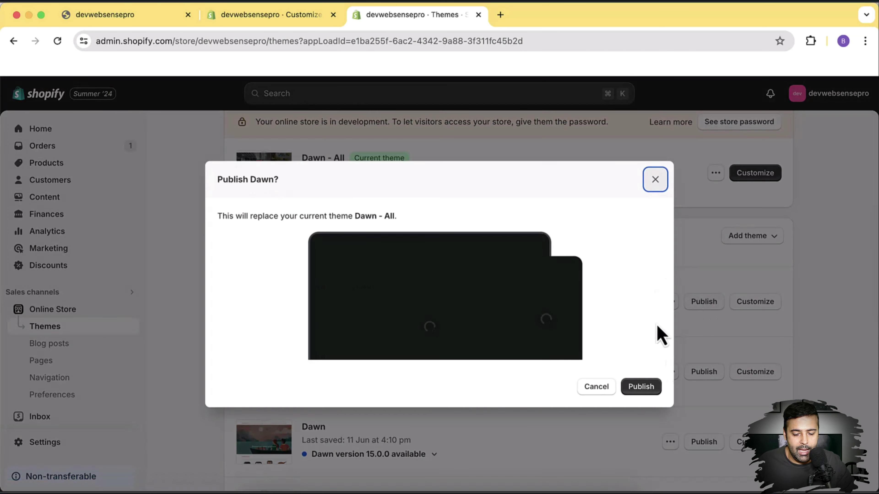
pyautogui.click(640, 387)
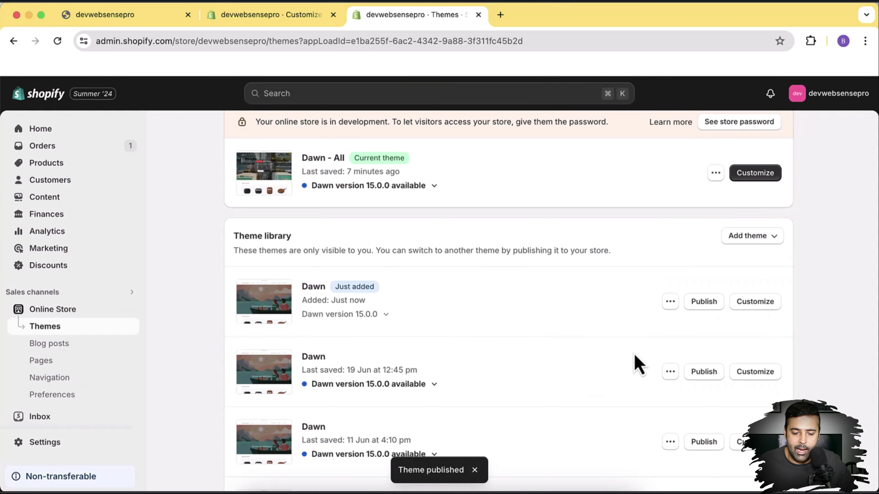
pyautogui.scroll(4, 616, 337)
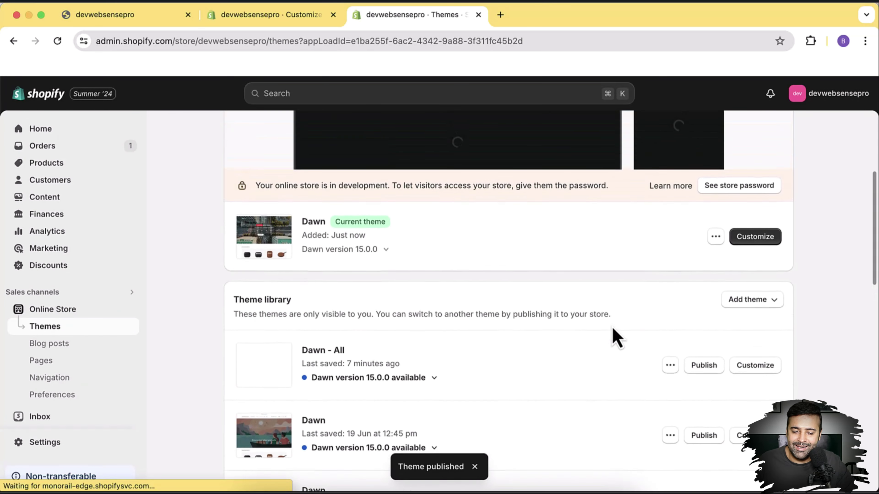
pyautogui.scroll(1, 615, 337)
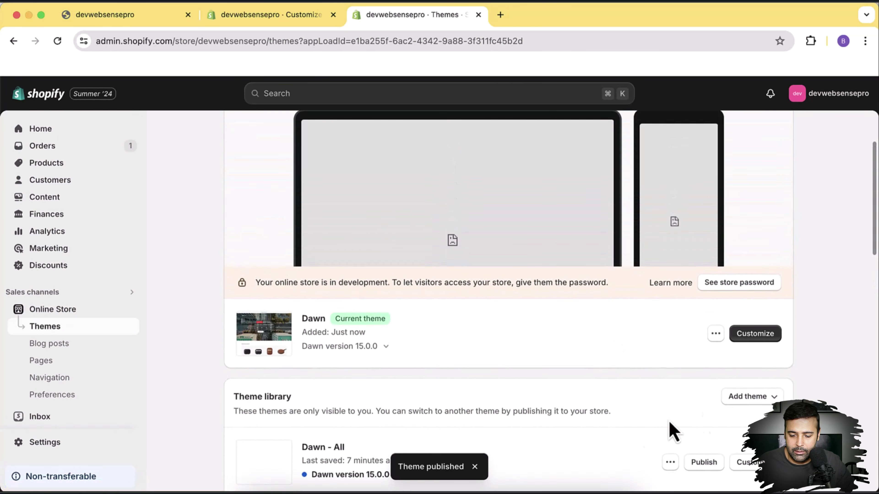
# Preview the newly published Dawn theme in its own tab
pyautogui.click(716, 334)
pyautogui.click(678, 359)
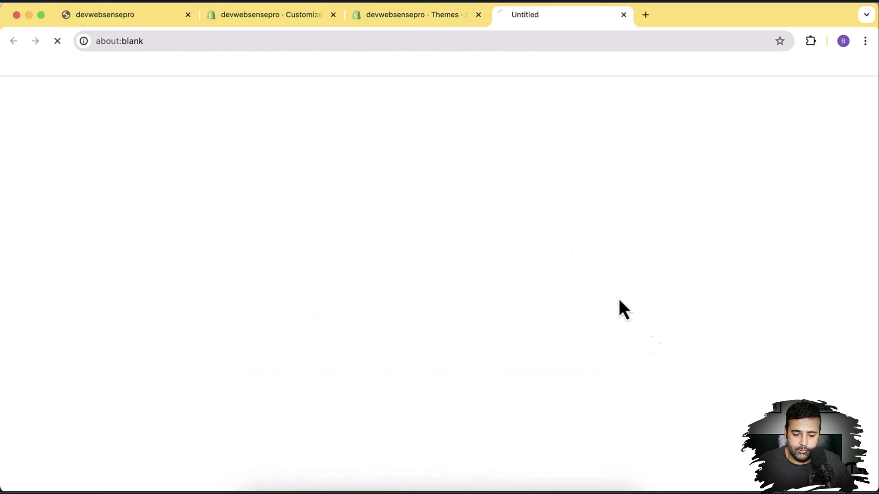
pyautogui.moveTo(503, 21); pyautogui.dragTo(355, 24)
# Close the old storefront and theme editor tabs and return to the Themes page
pyautogui.click(238, 25)
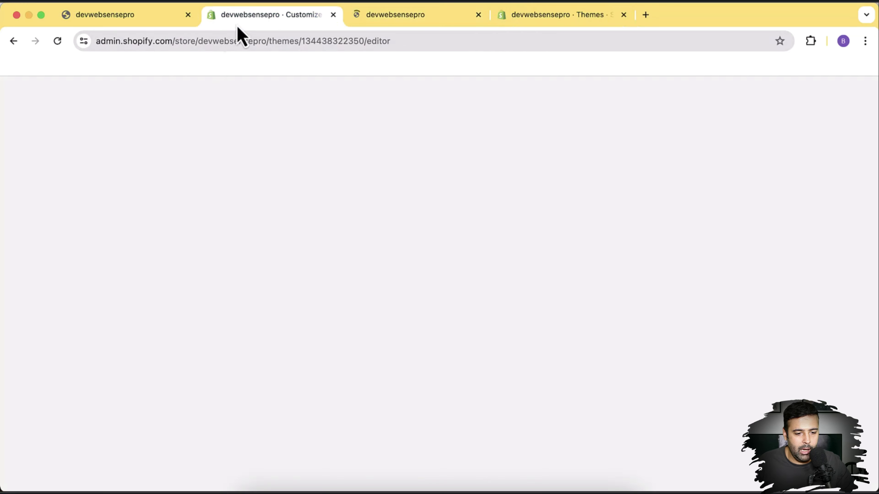
pyautogui.click(180, 17)
pyautogui.click(188, 14)
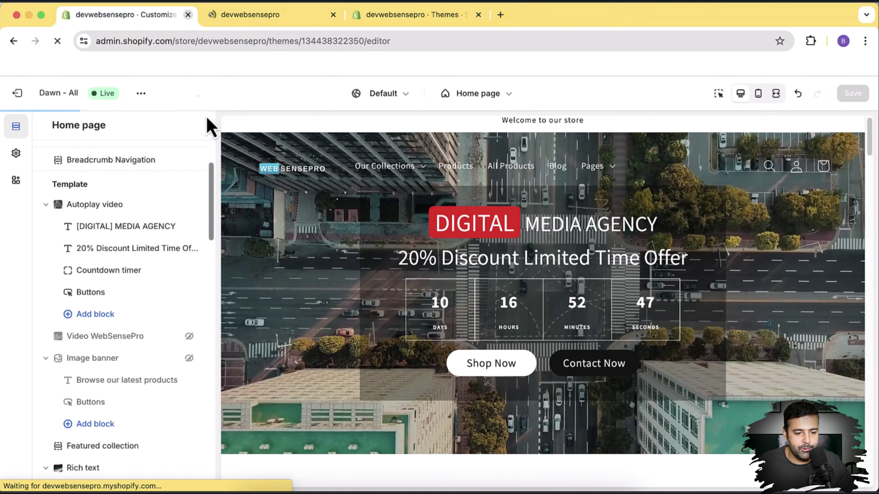
pyautogui.press('super+w')
pyautogui.scroll(-20, 141, 308)
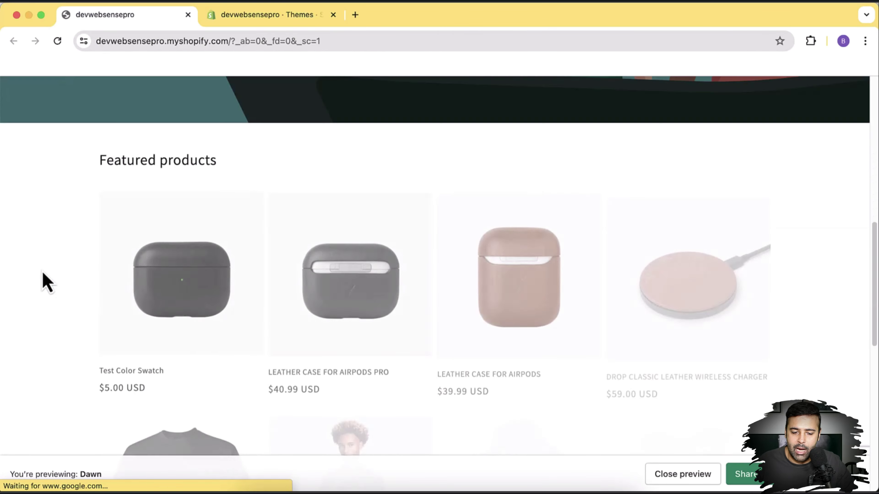
pyautogui.scroll(20, 63, 294)
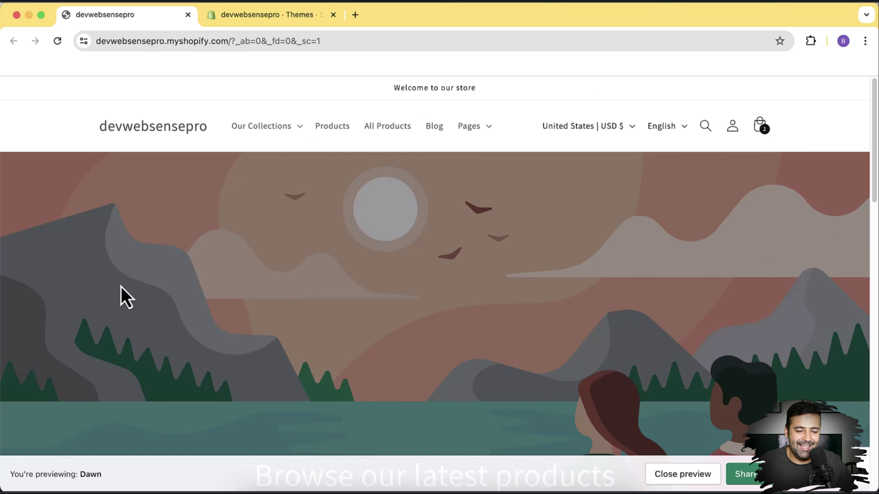
pyautogui.click(283, 23)
# Open the current Dawn theme's Edit code page in a new tab
pyautogui.click(837, 241)
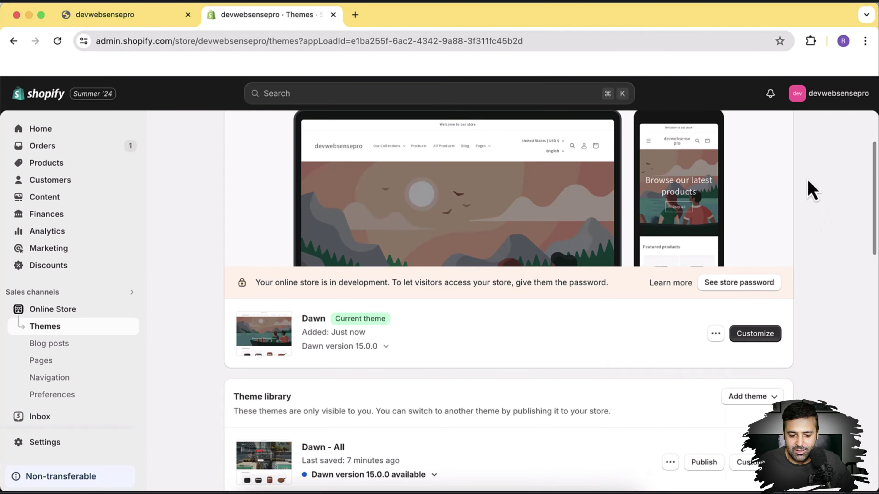
pyautogui.scroll(-3, 808, 188)
pyautogui.scroll(-1, 811, 190)
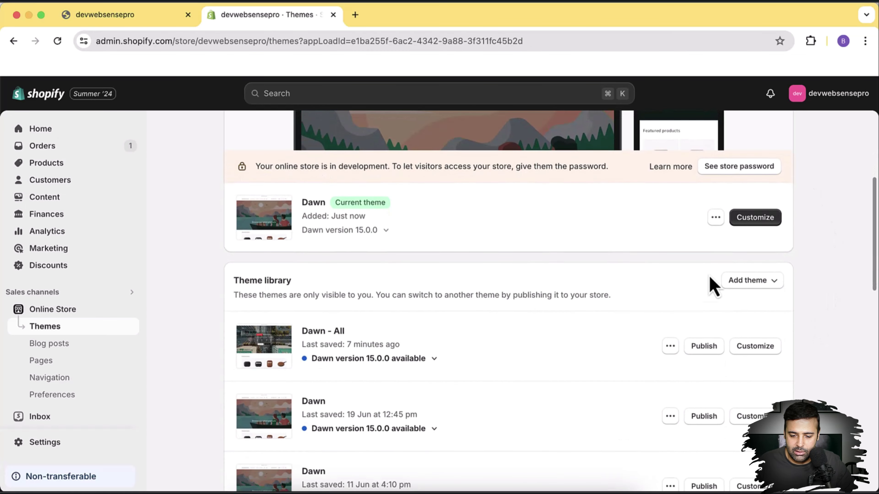
pyautogui.click(715, 224)
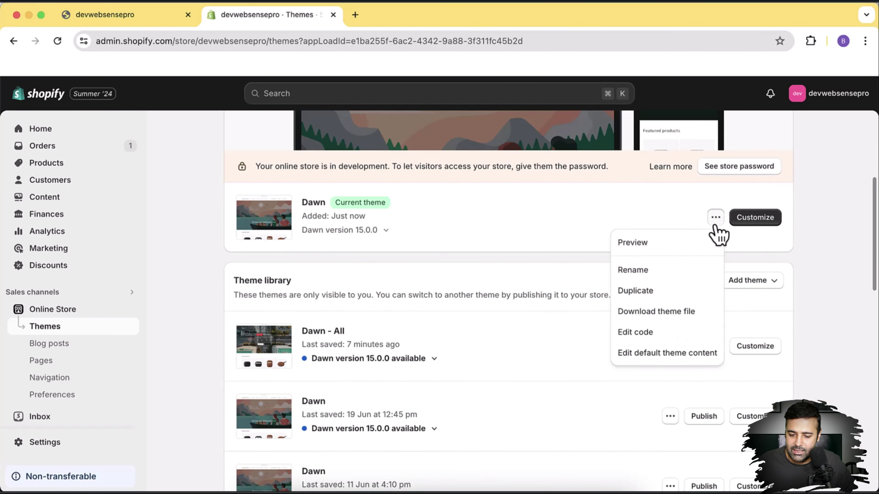
pyautogui.rightClick(675, 339)
pyautogui.click(689, 338)
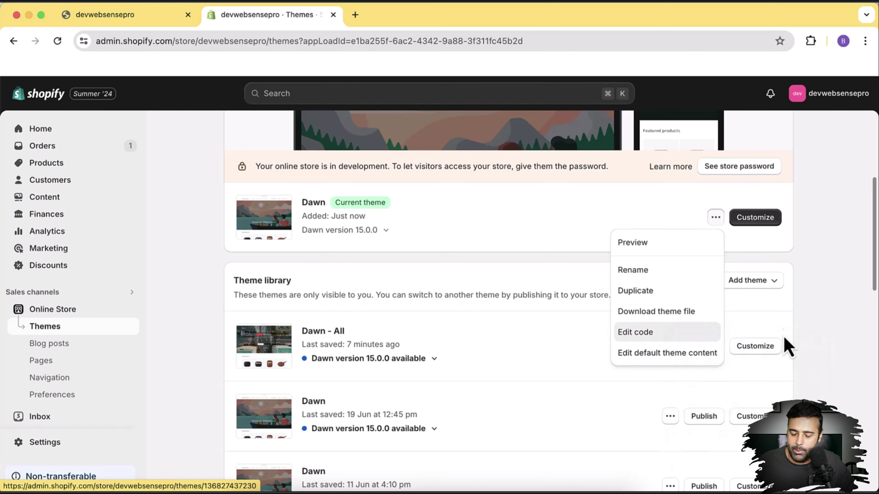
pyautogui.click(812, 291)
pyautogui.scroll(5, 551, 187)
pyautogui.click(416, 16)
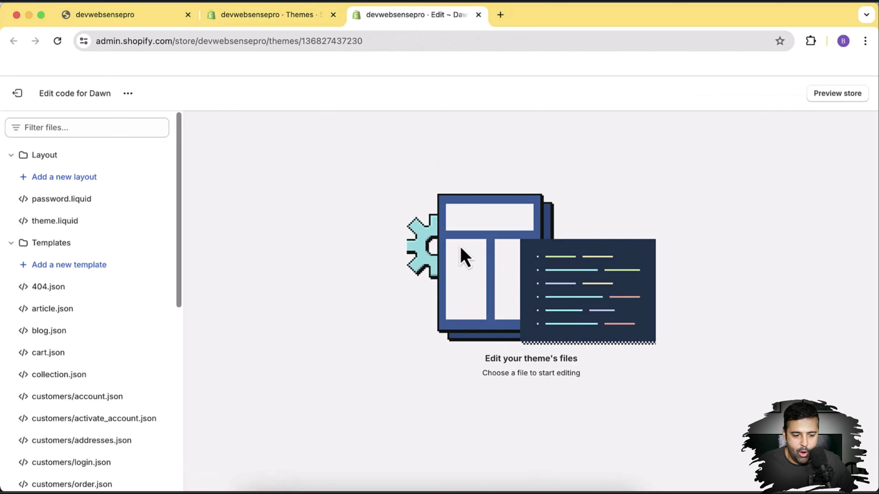
# Back on the Themes page, bring up the link choices for customizing Dawn
pyautogui.click(271, 24)
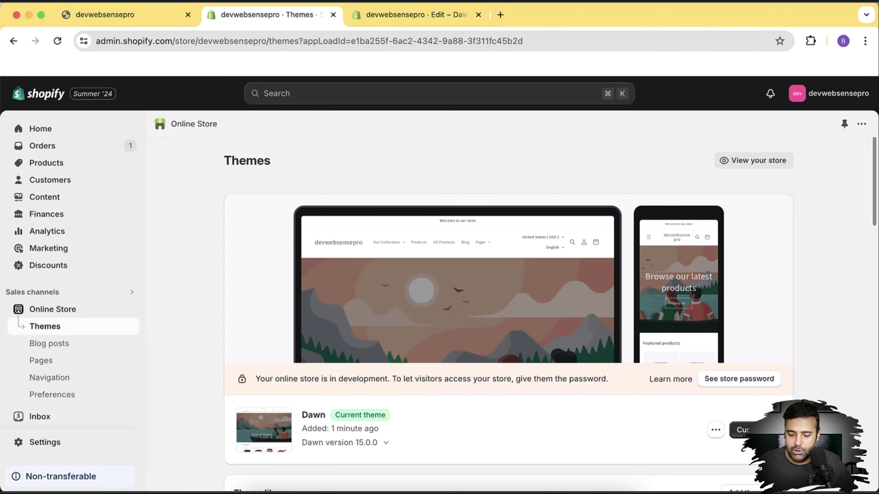
pyautogui.rightClick(739, 429)
pyautogui.click(806, 387)
pyautogui.rightClick(742, 430)
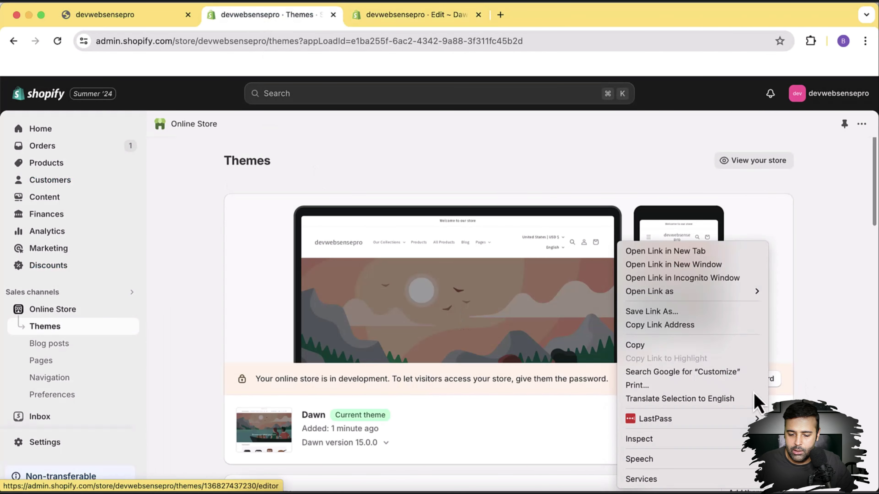